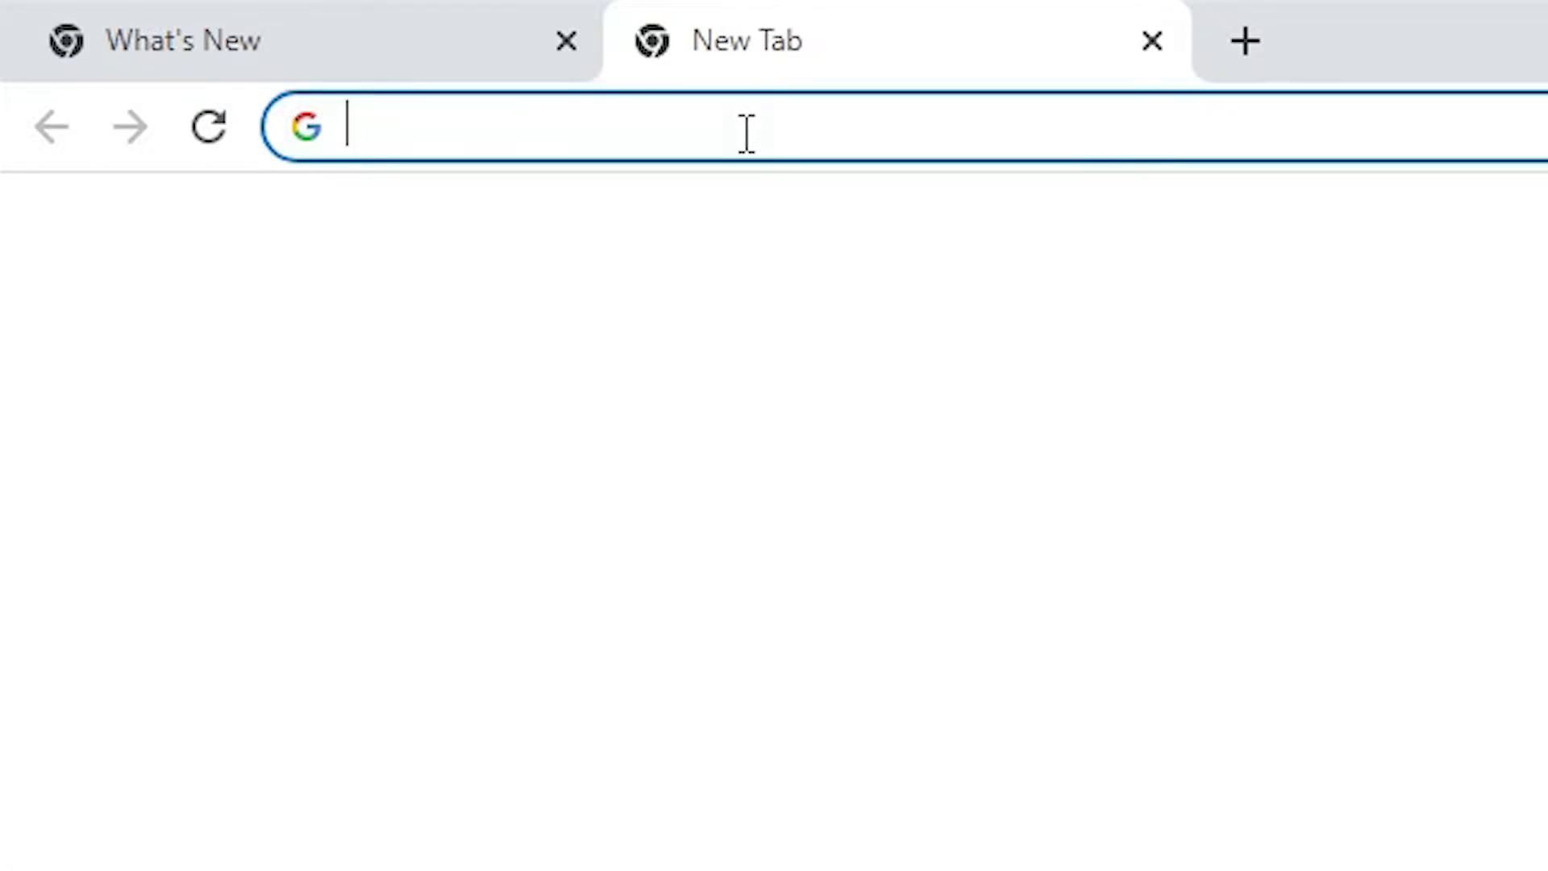
- Relaunch Google Chrome by going to chrome://restart in the address bar
type("c")
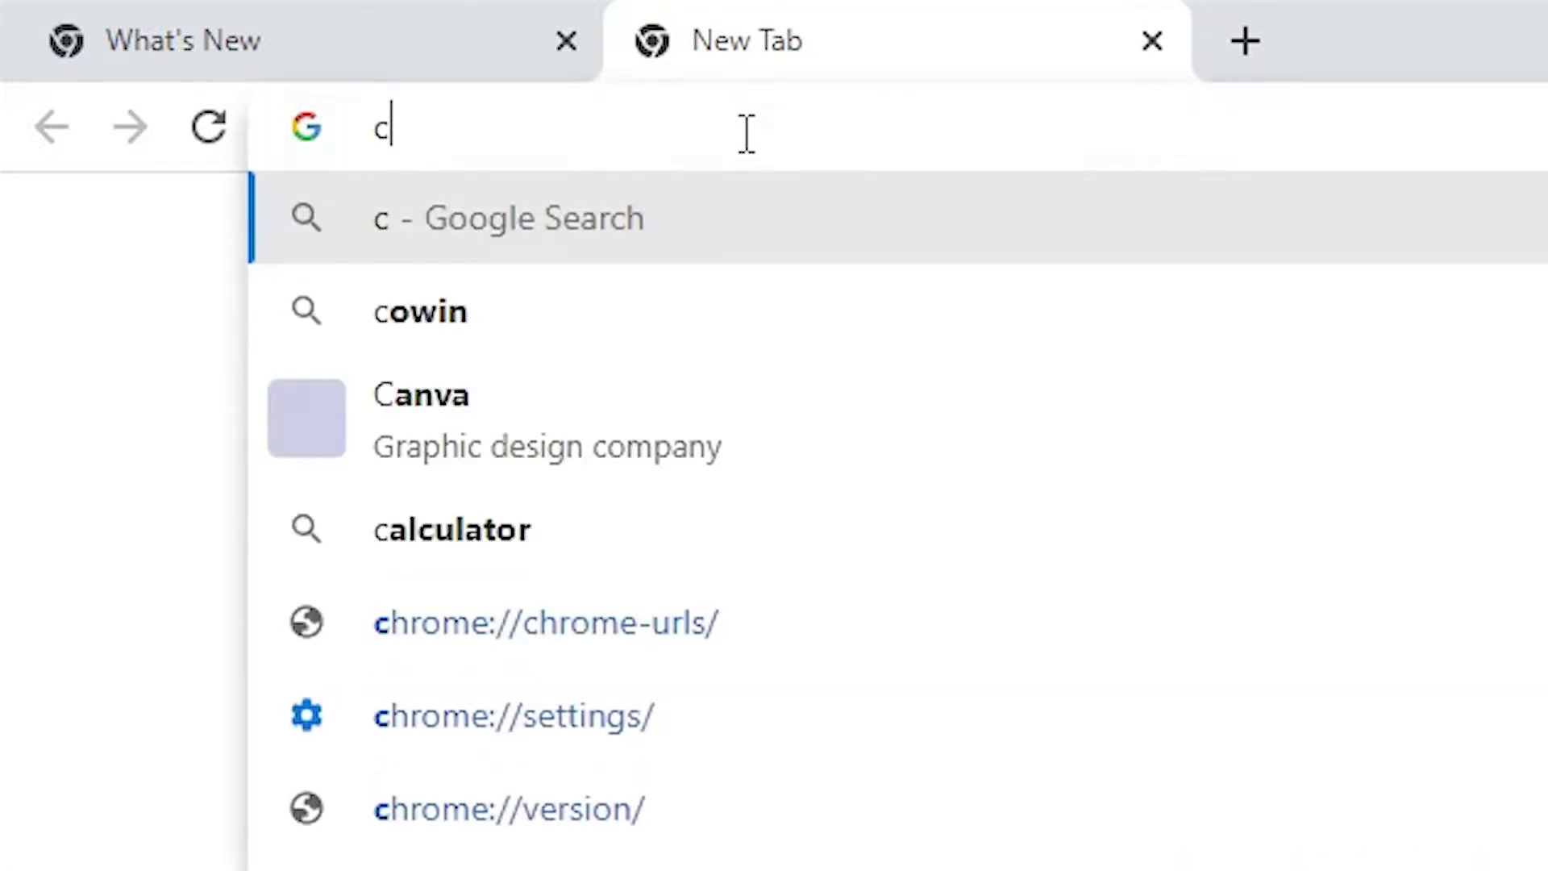
type("hrom")
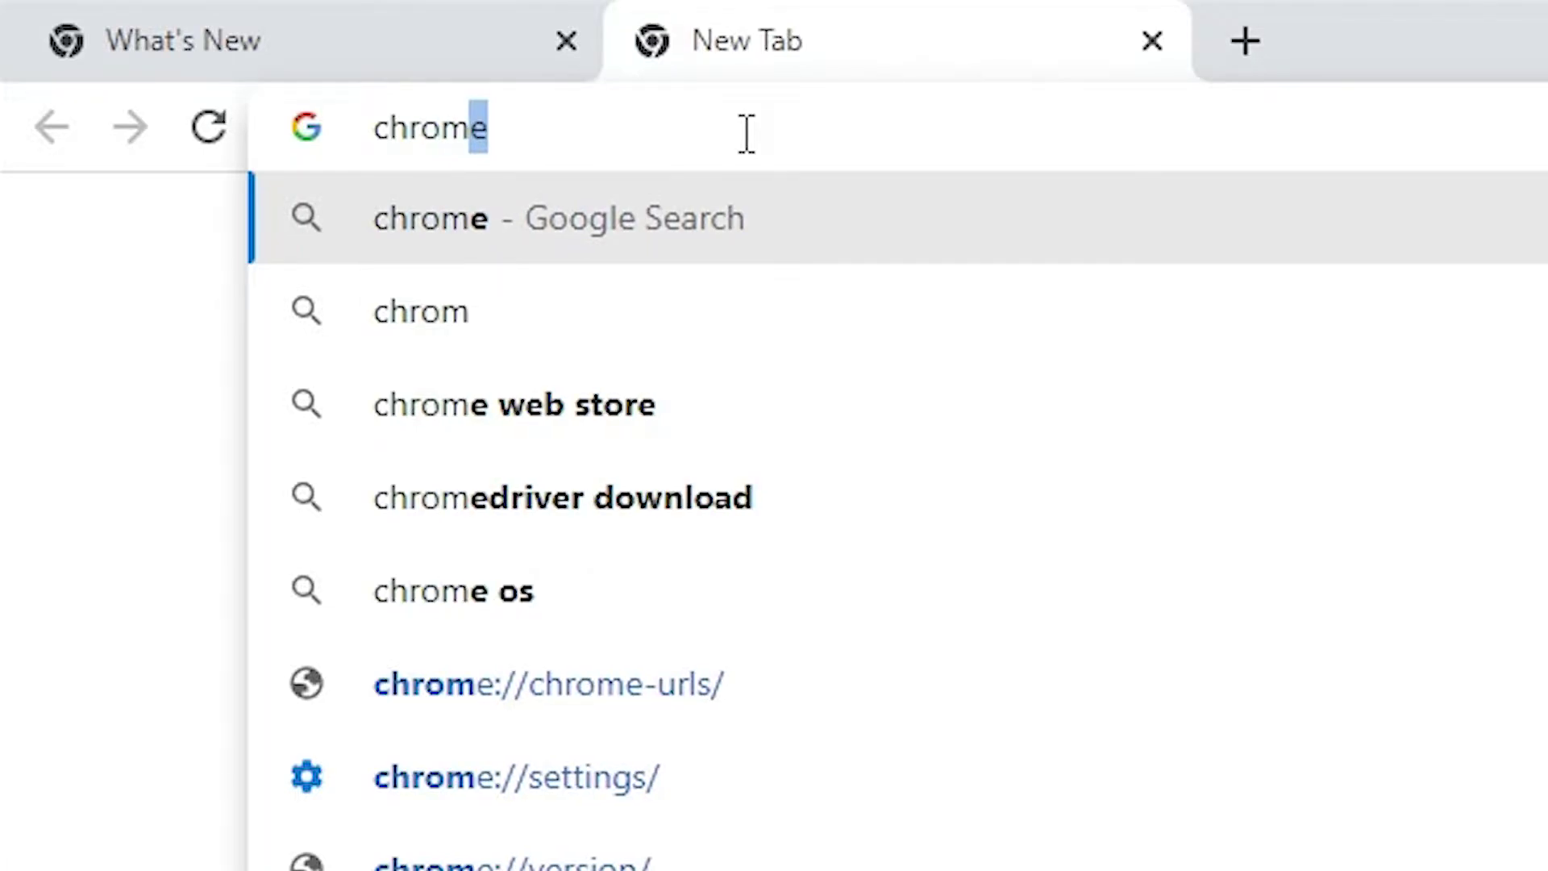
type("e:")
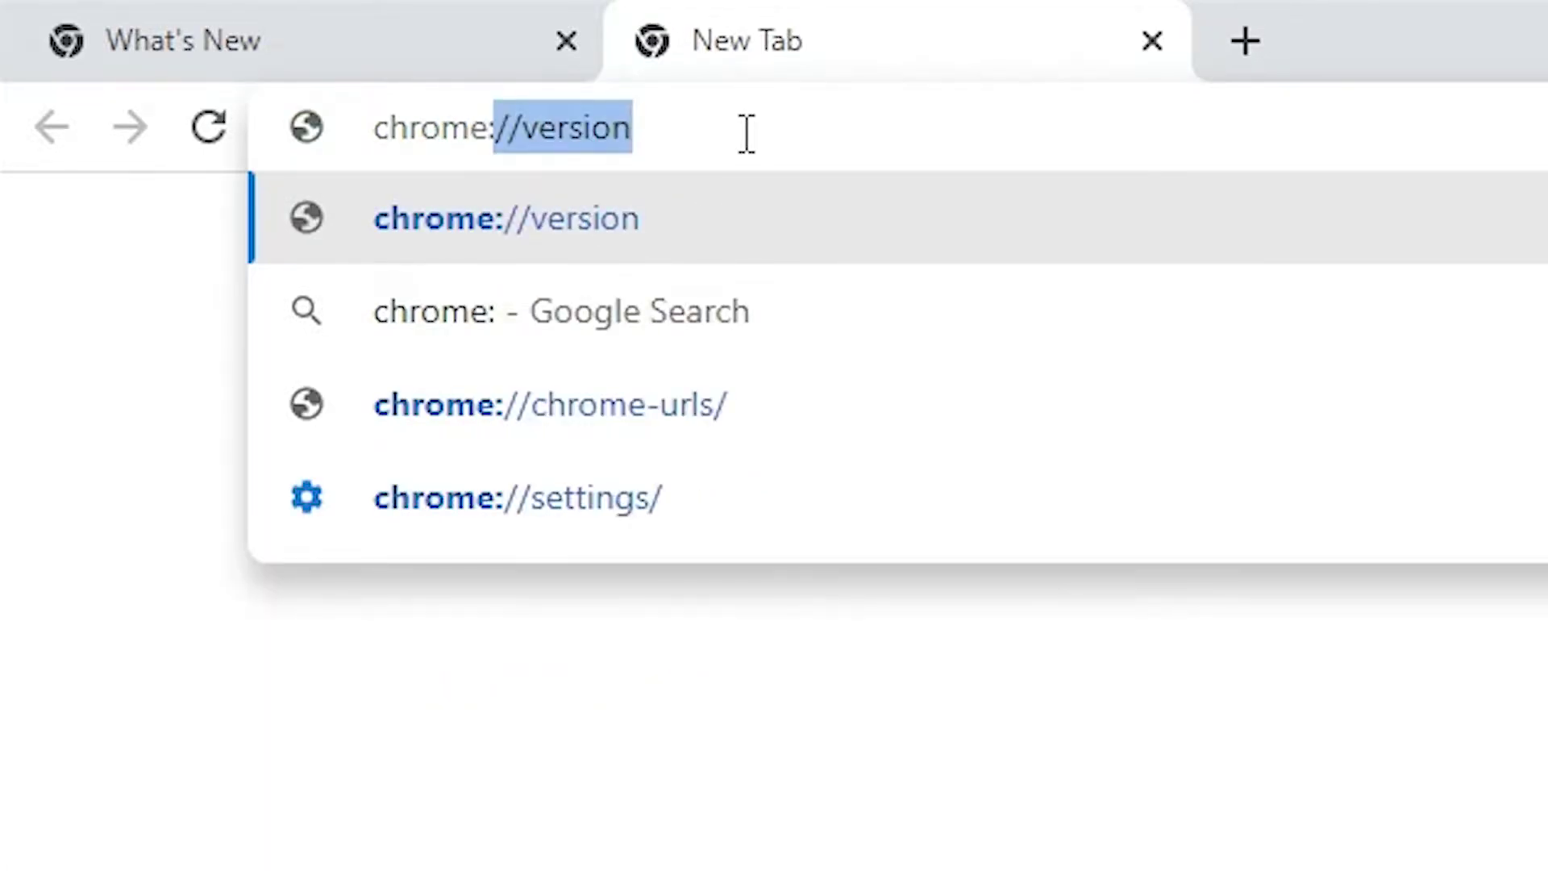
type("//")
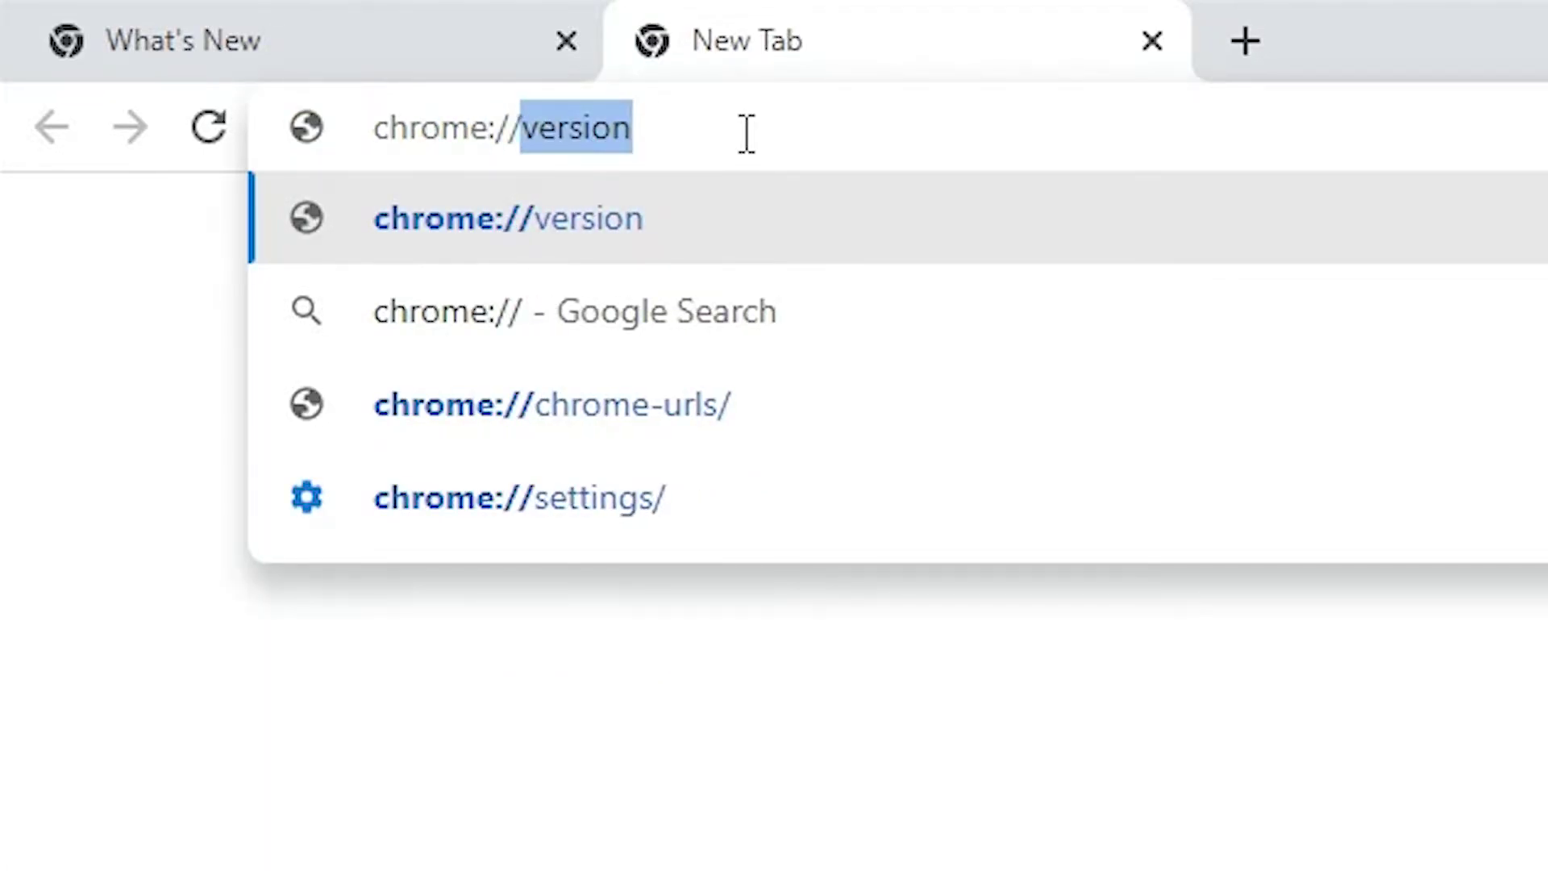
type("reste")
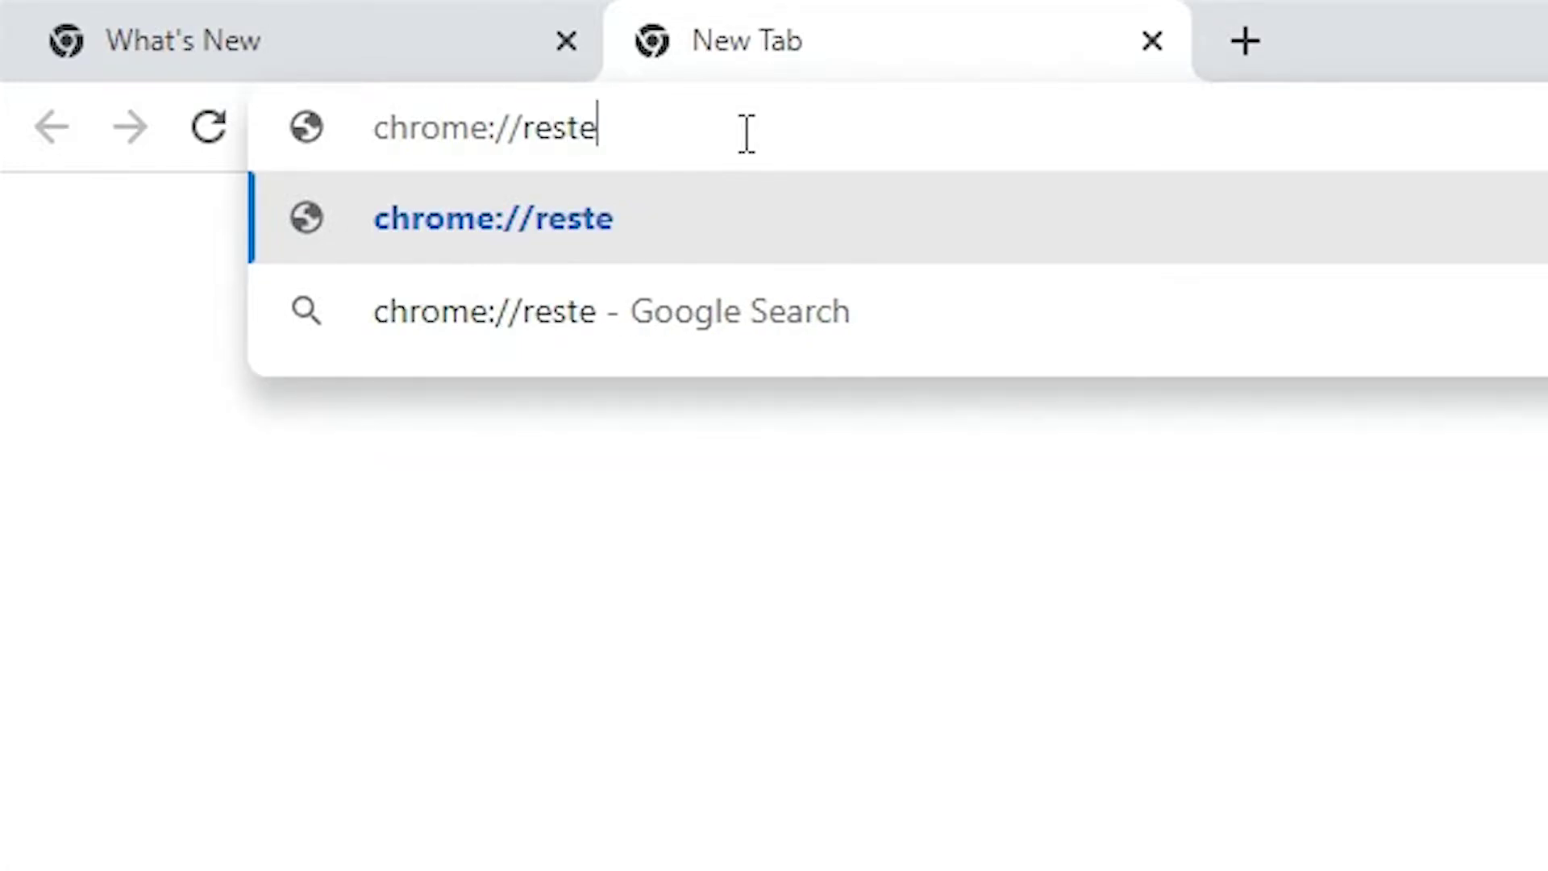
key("BackSpace")
type("art")
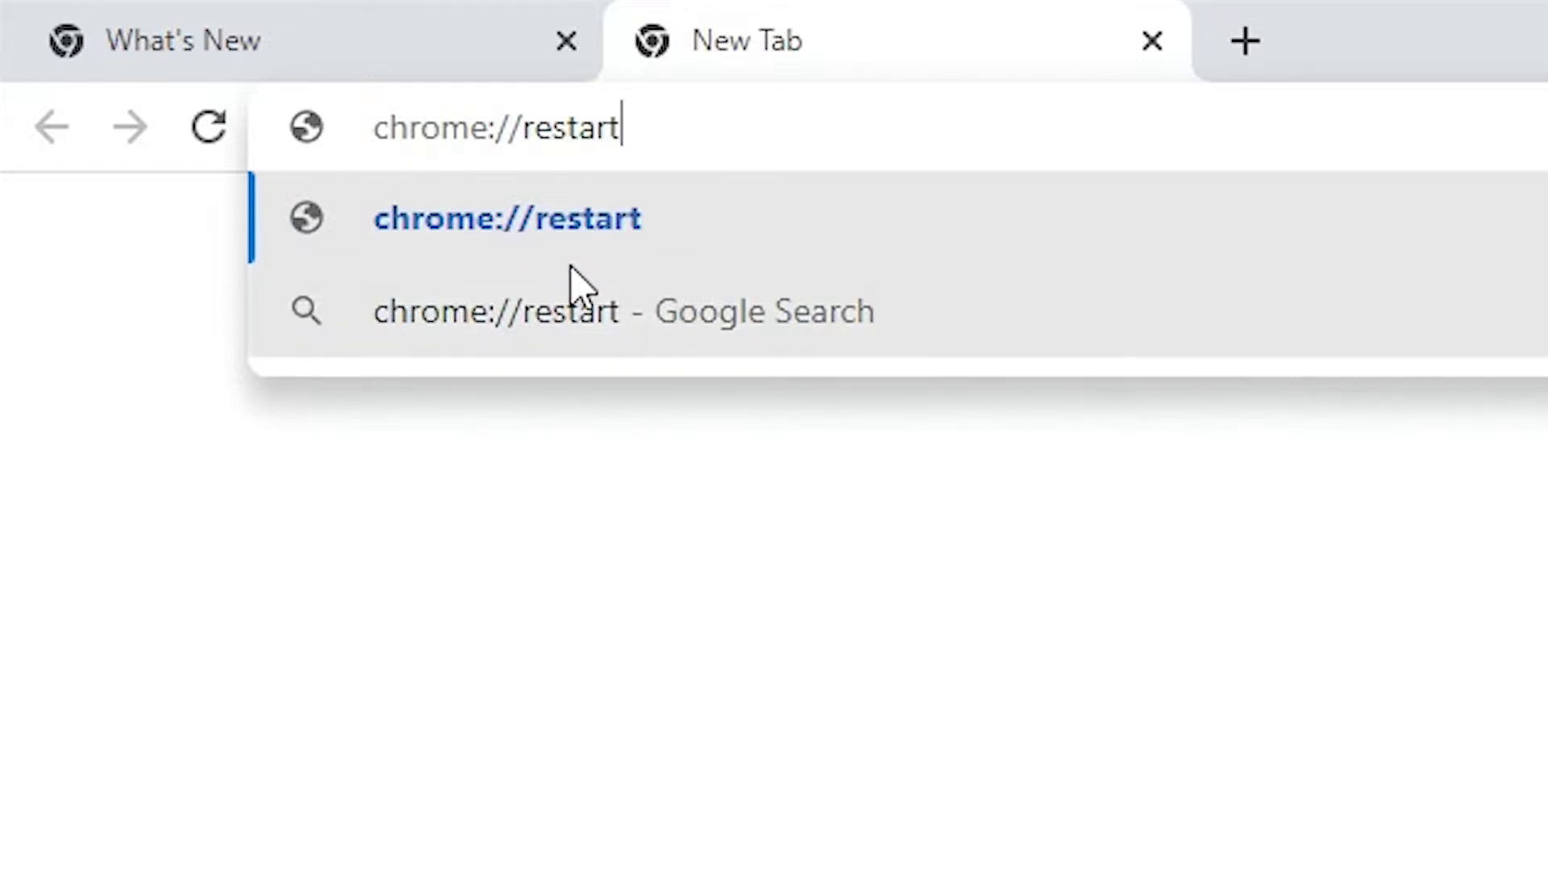
left_click(588, 228)
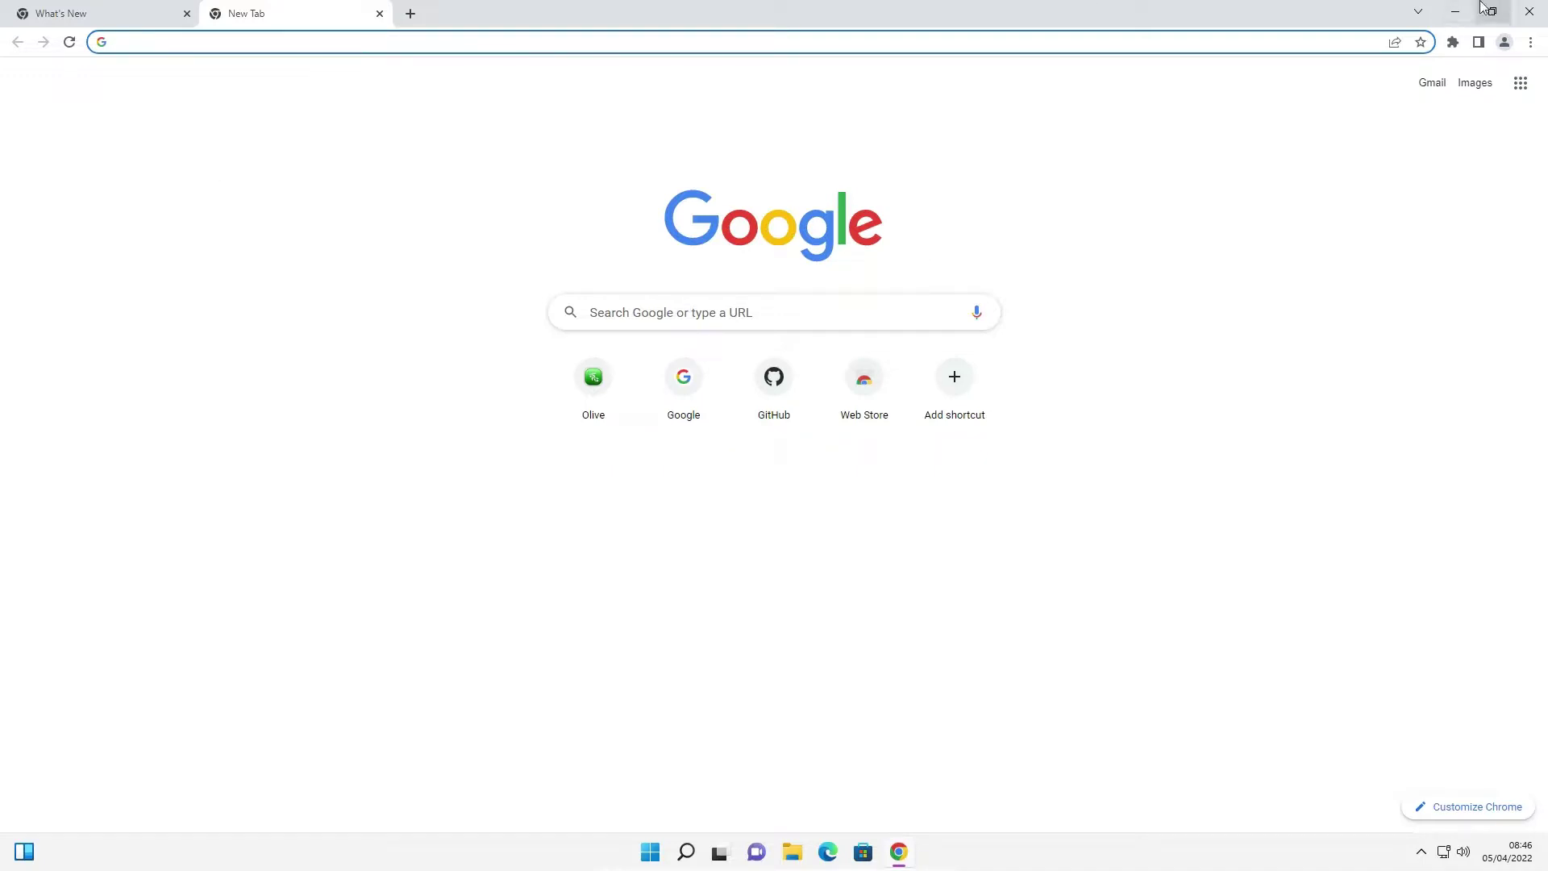
- Close Chrome and browse File Explorer to C:\Program Files\Google\Chrome\Application
left_click(1531, 12)
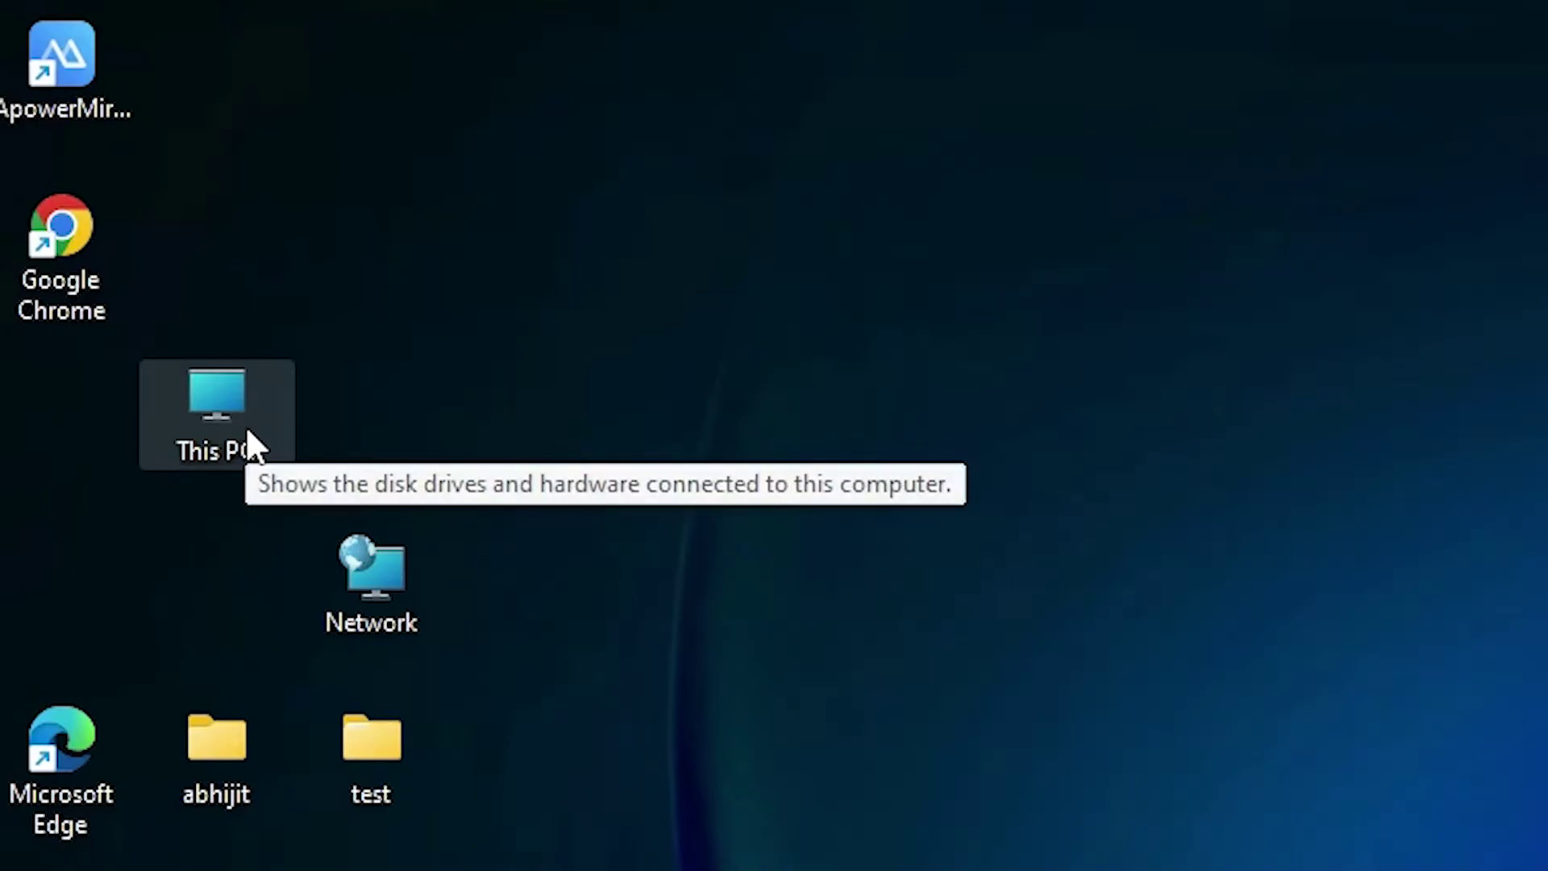
double_click(247, 432)
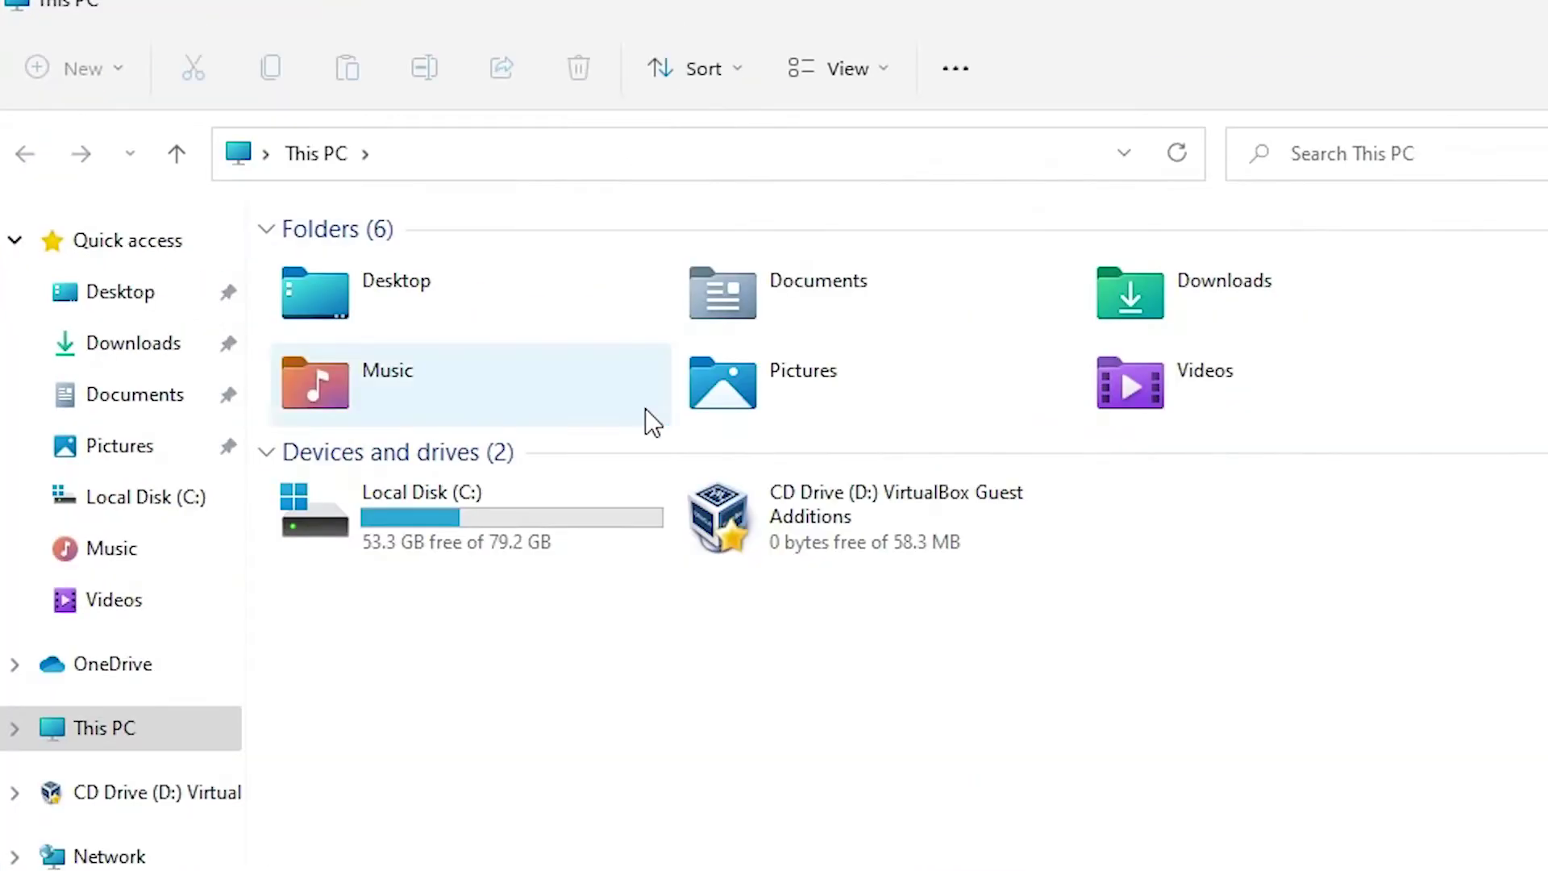
left_click(545, 498)
double_click(545, 498)
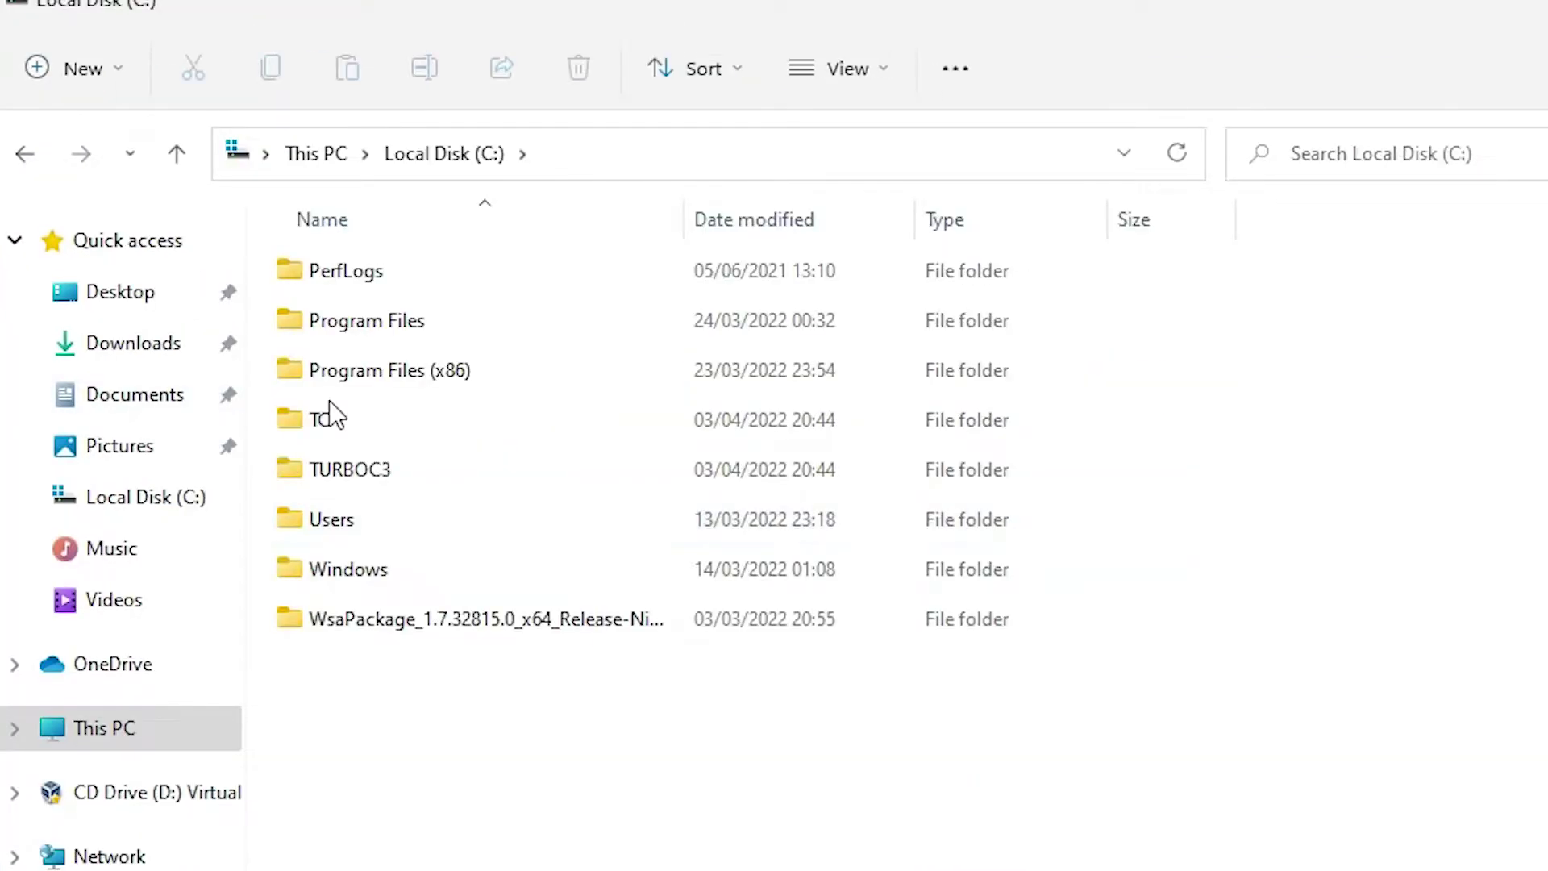
double_click(382, 323)
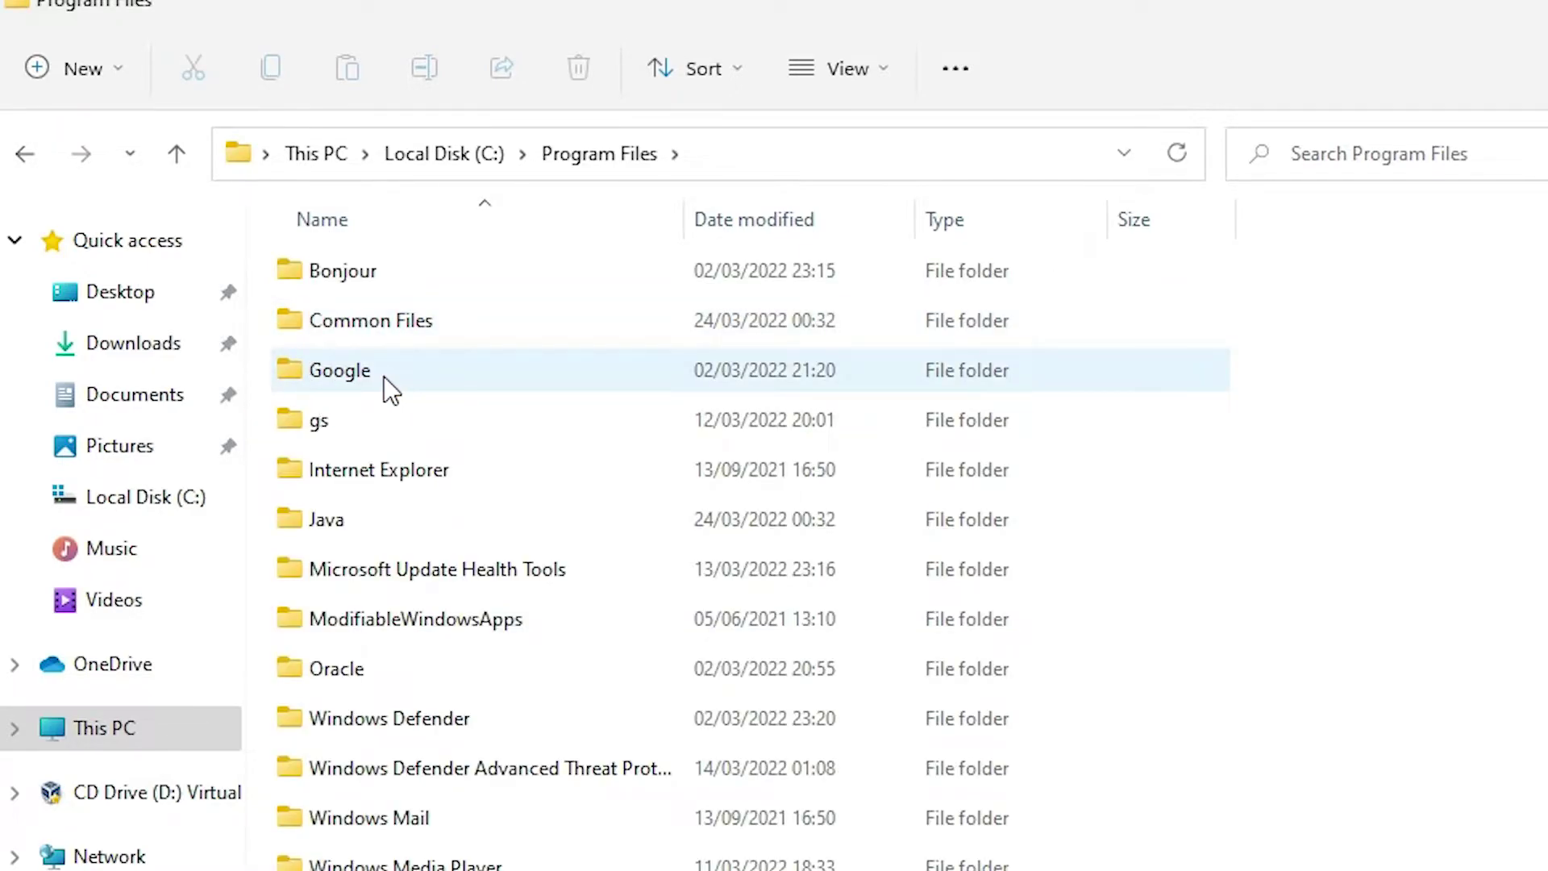
double_click(384, 376)
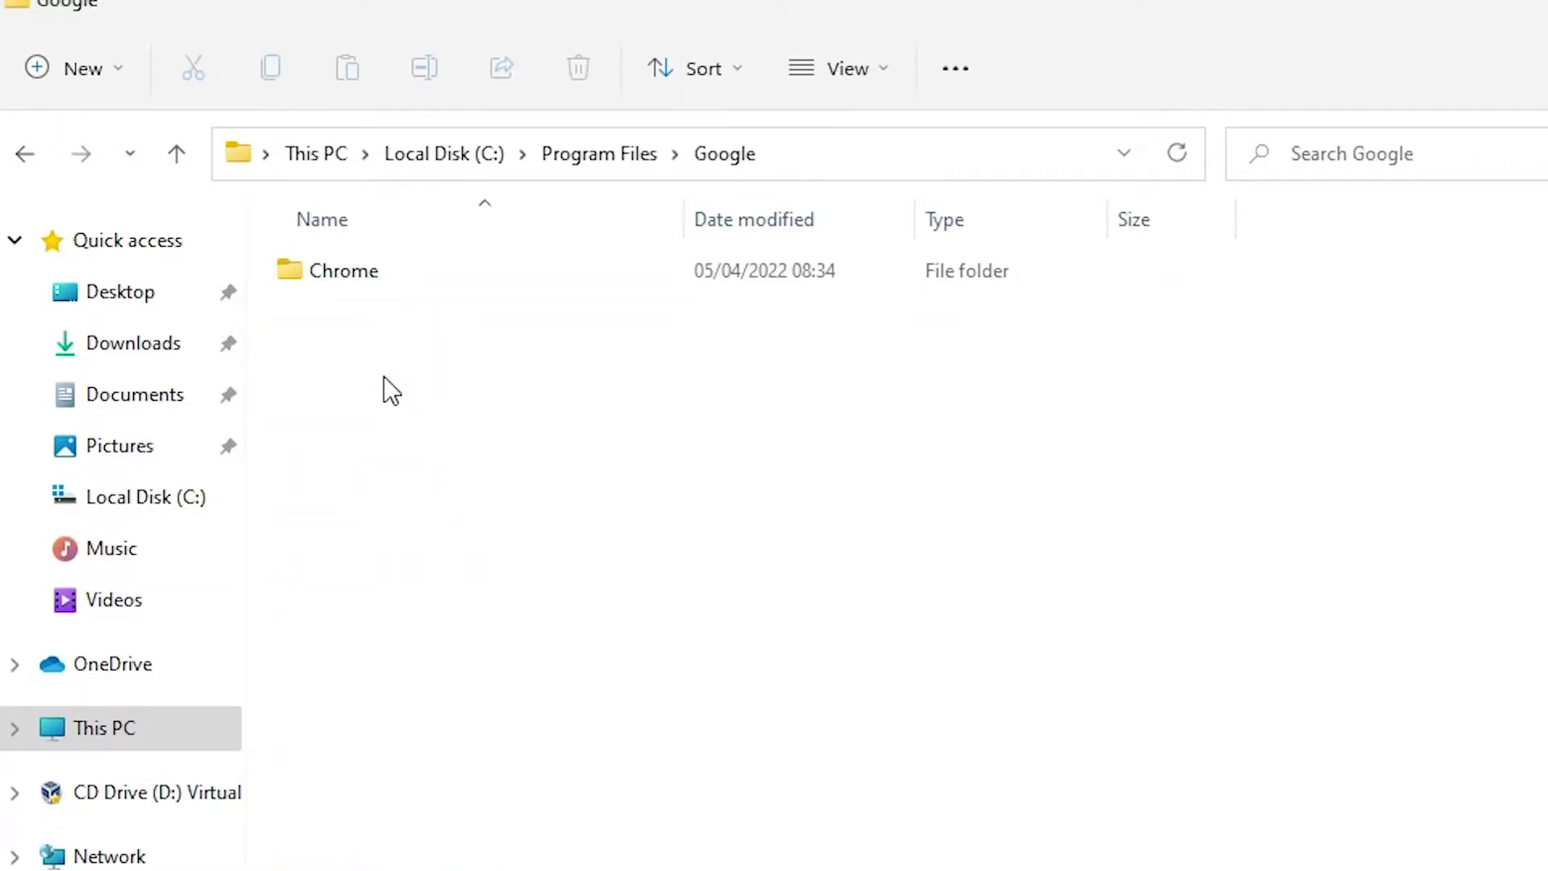
double_click(378, 283)
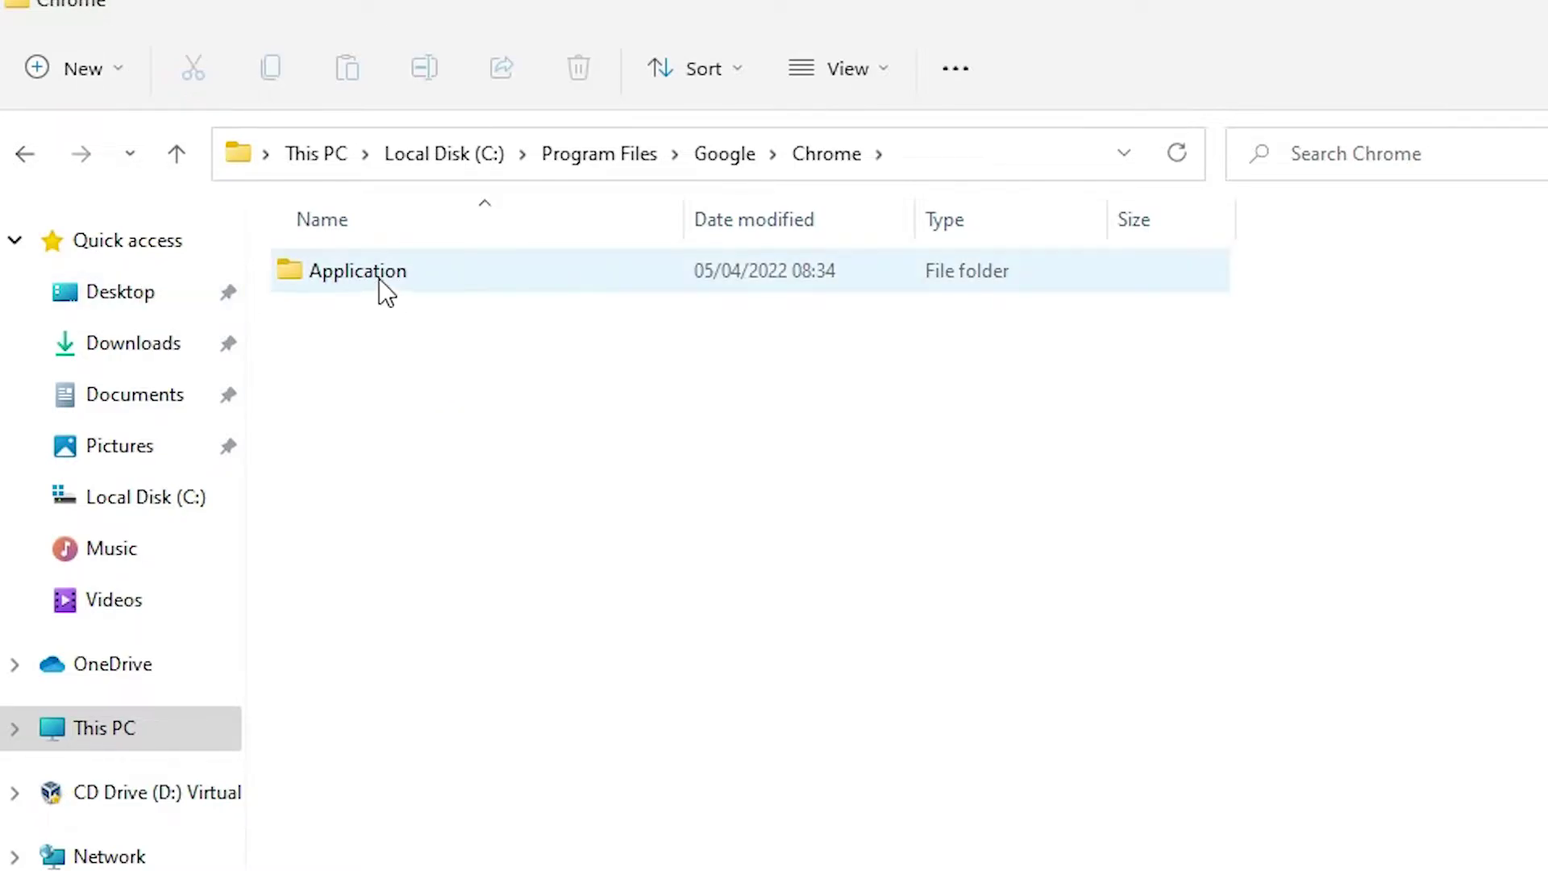
double_click(378, 278)
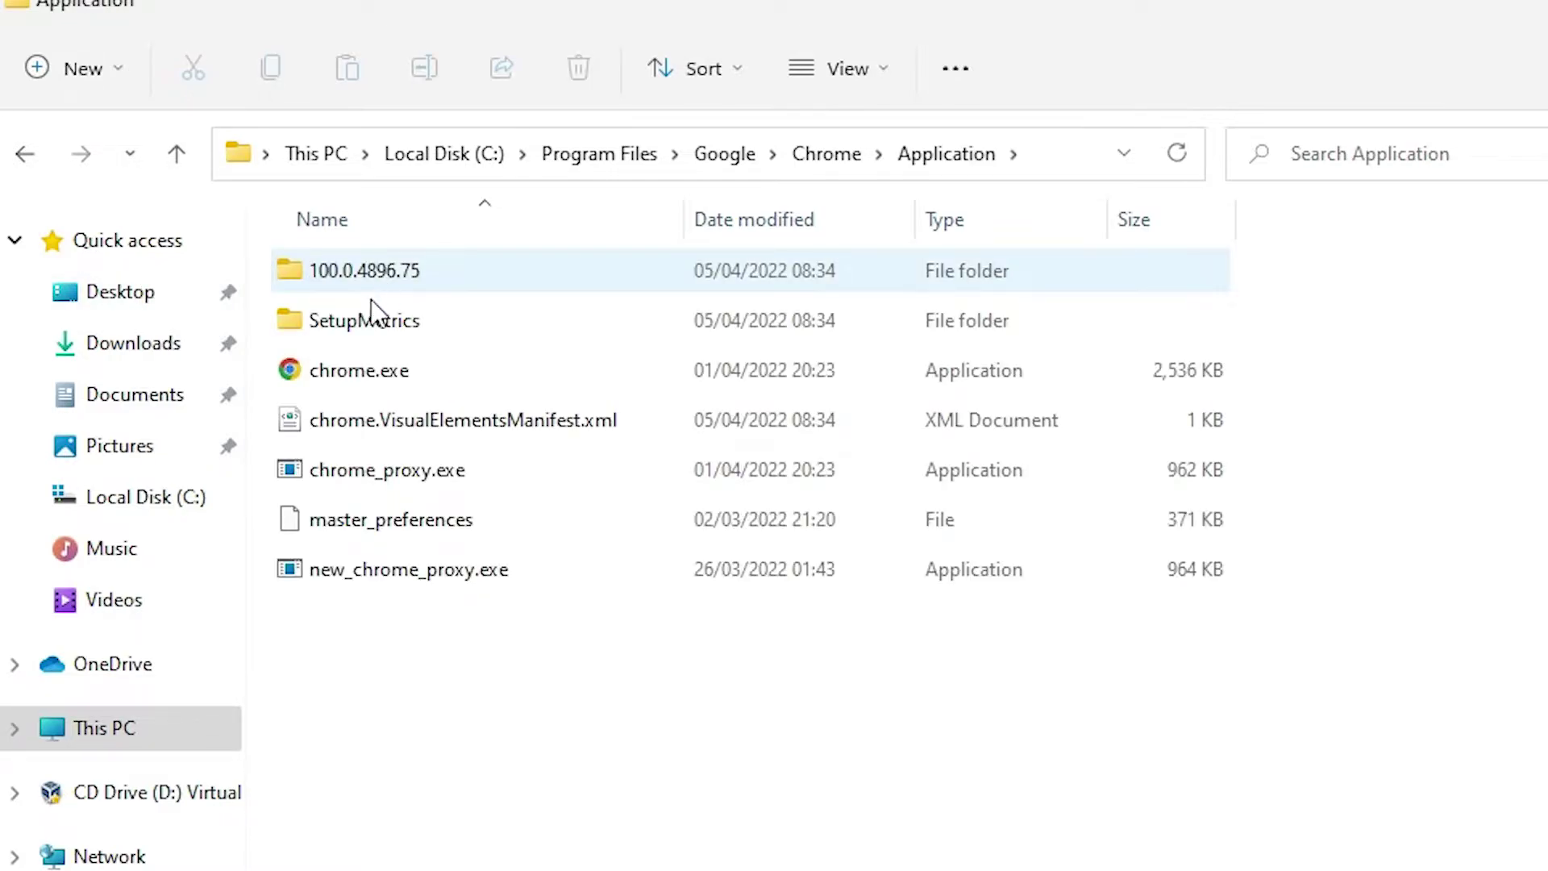
- Rename chrome.exe to chrome1.exe in the Application folder
left_click(393, 384)
right_click(398, 393)
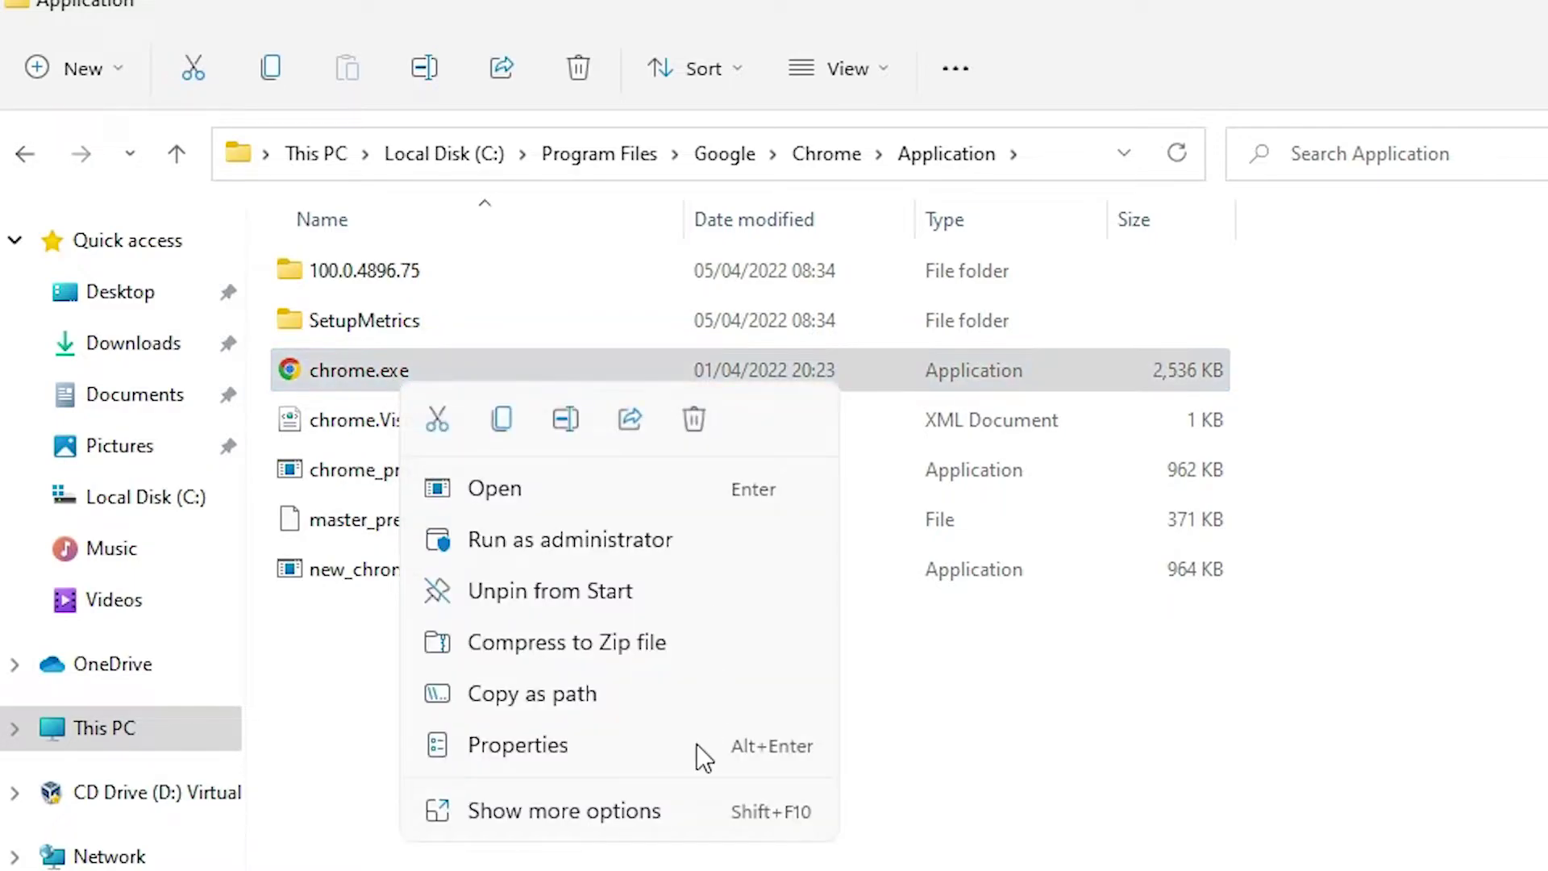
left_click(653, 810)
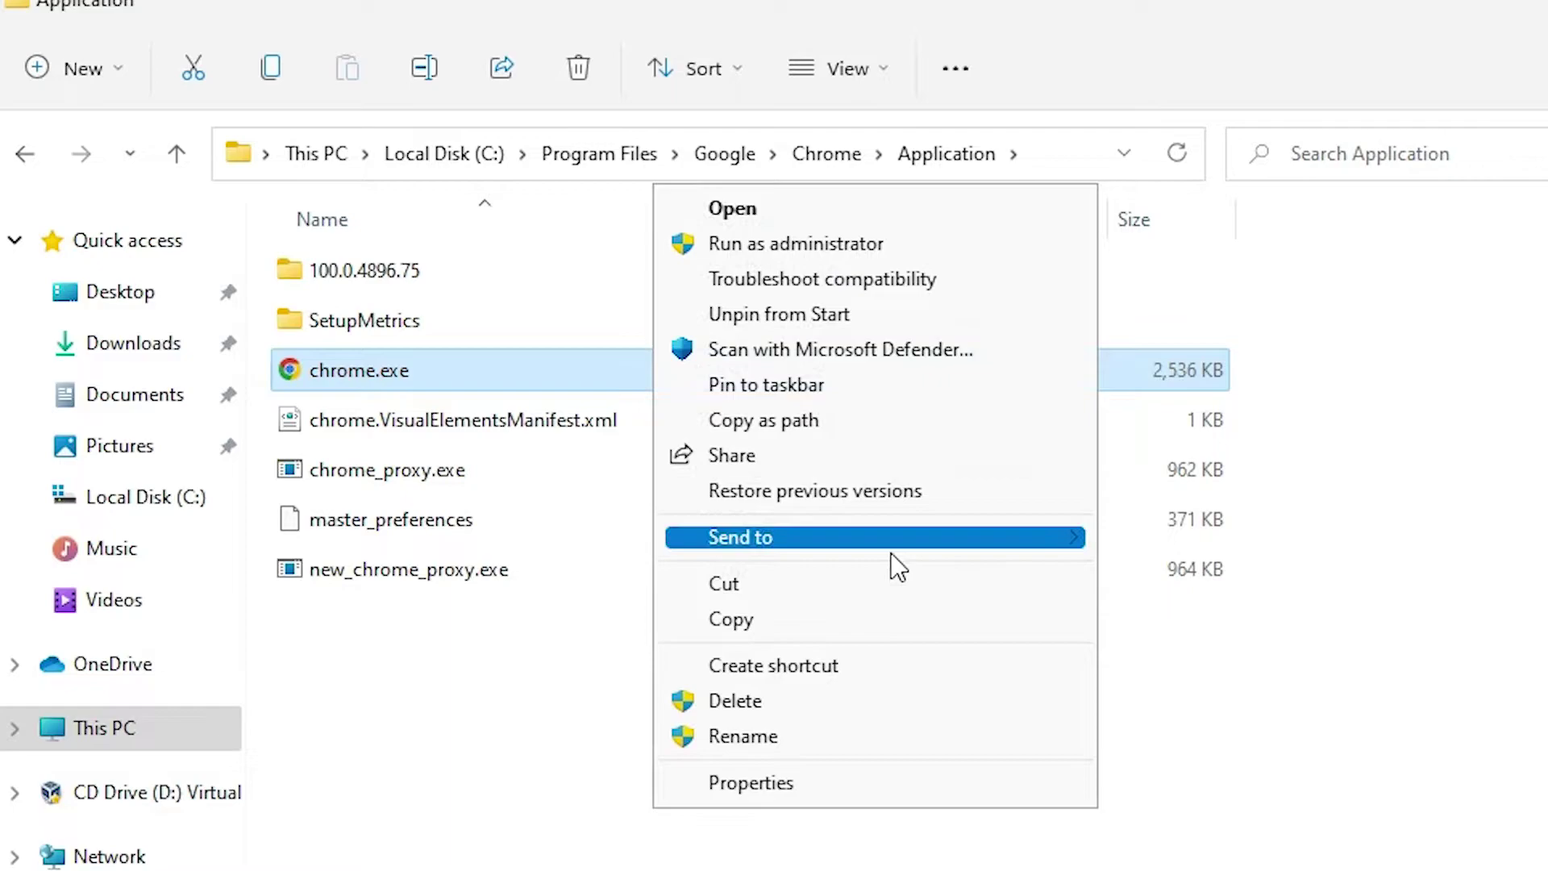
left_click(753, 734)
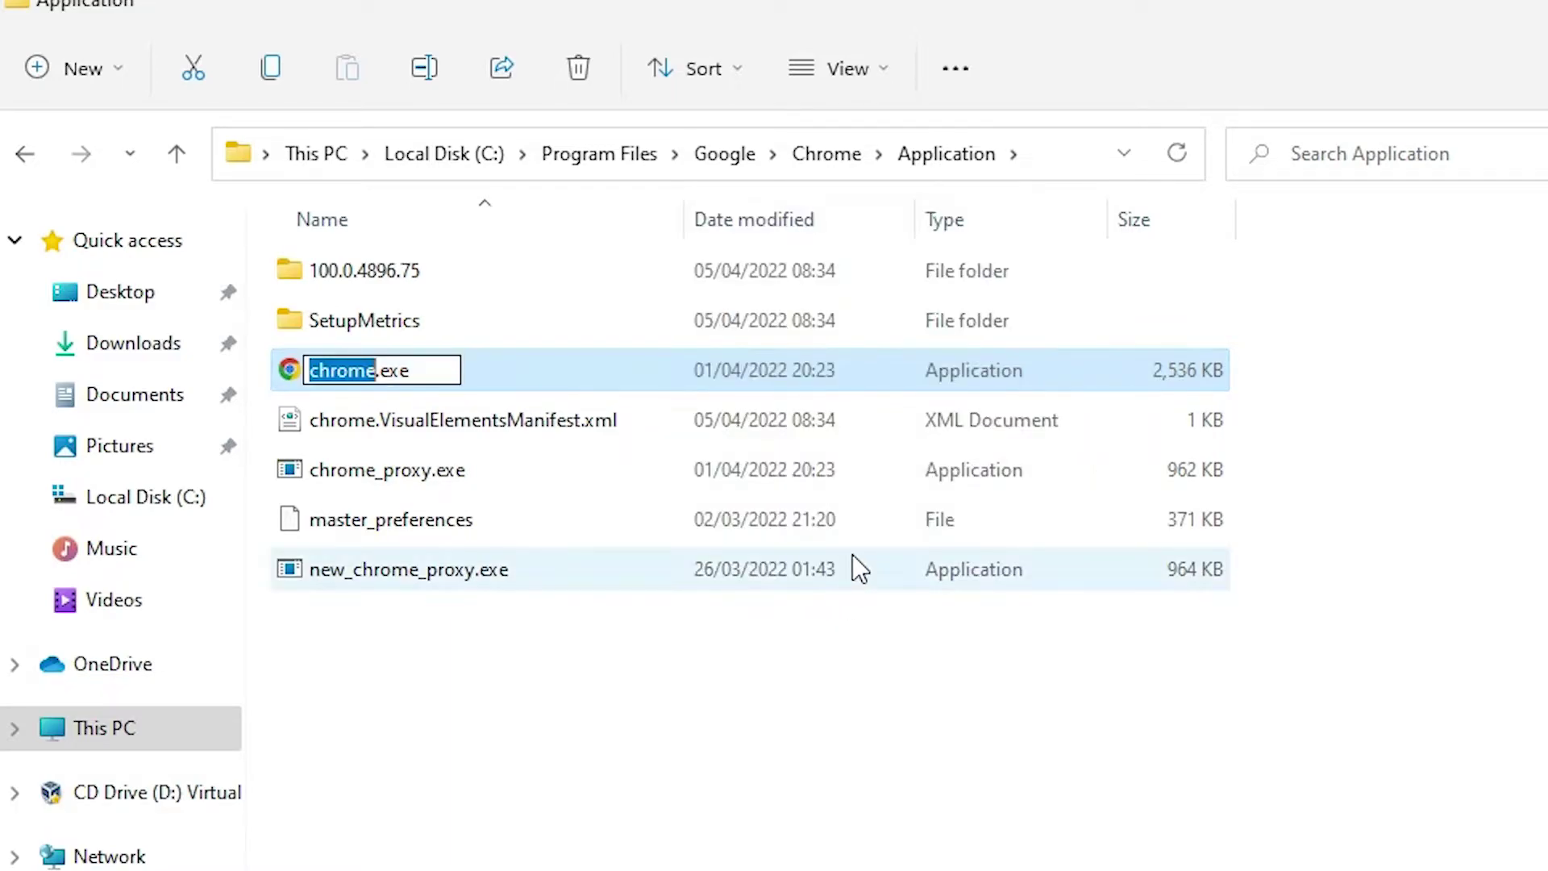
key("Right")
type("1")
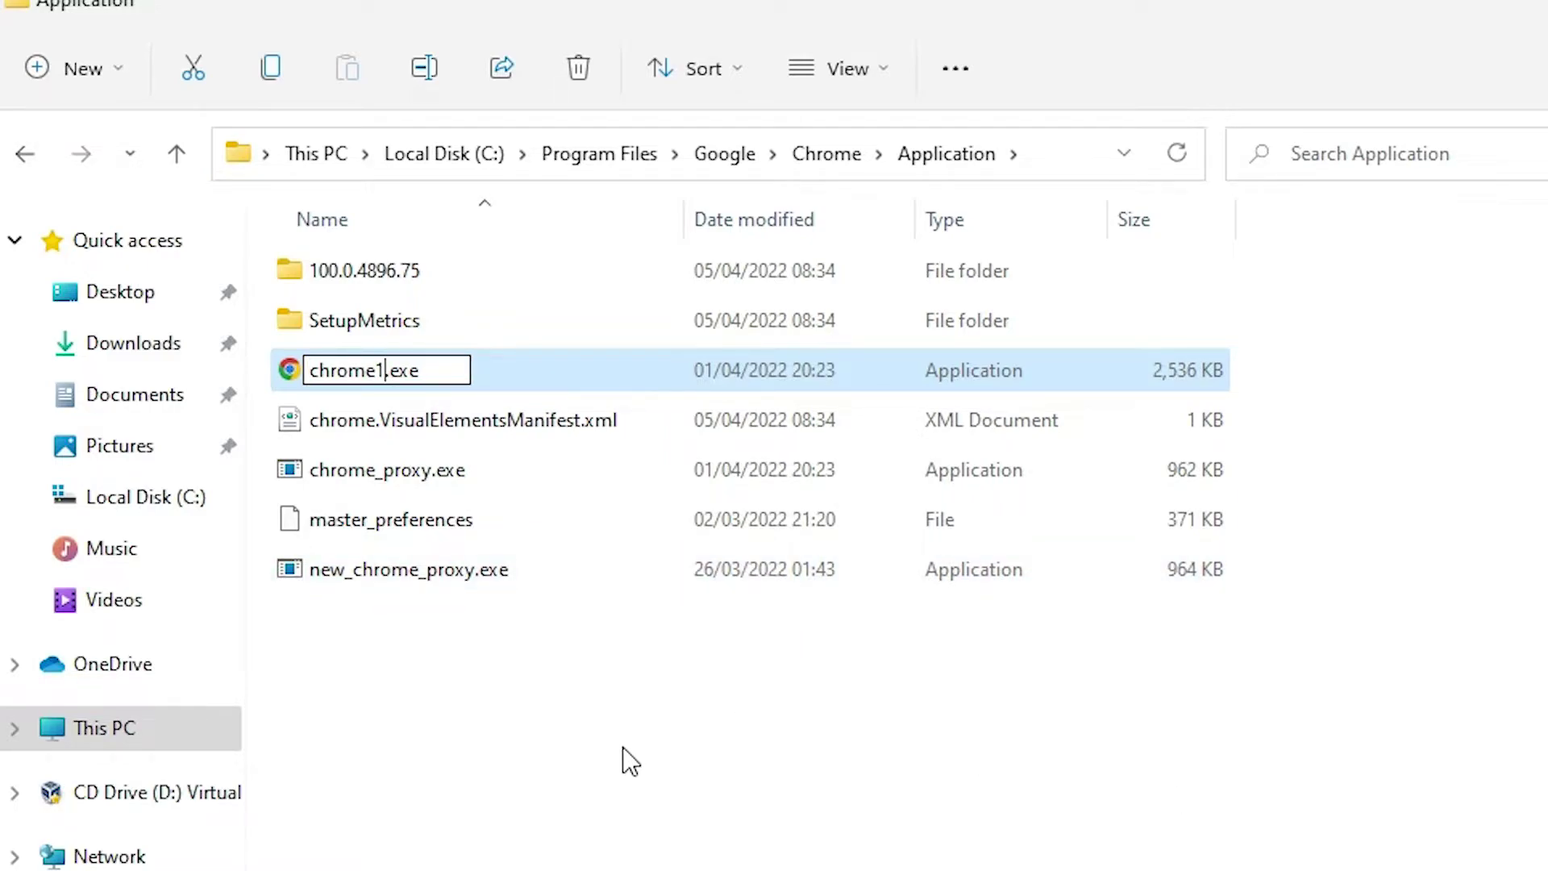
key("Return")
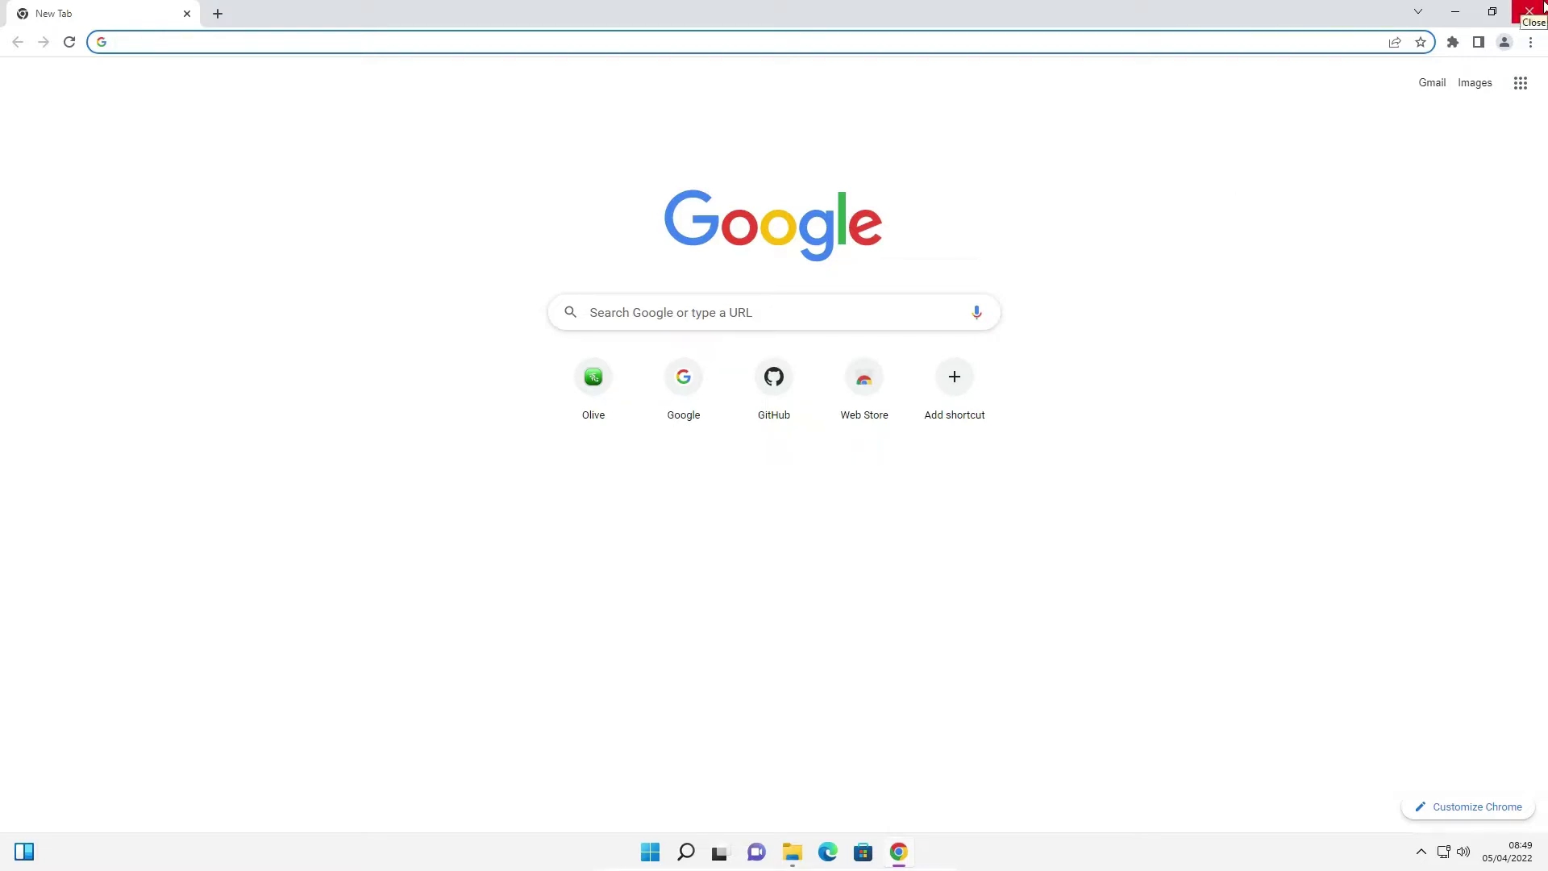
- Close Chrome, launch Windows Memory Diagnostic from Start search, then cancel it without scheduling a test
left_click(1541, 6)
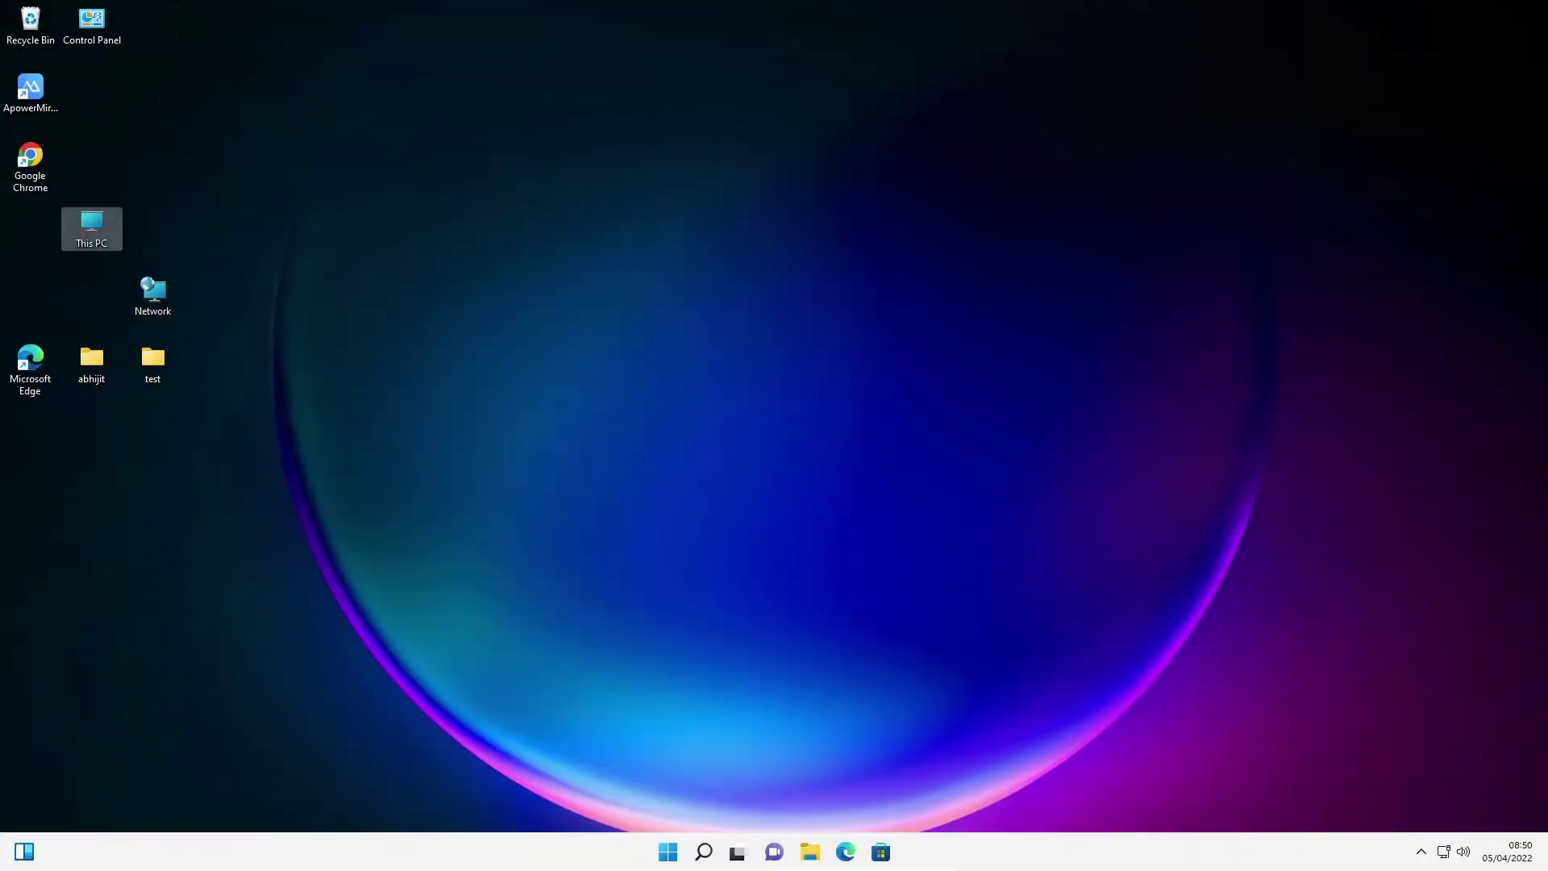
left_click(668, 852)
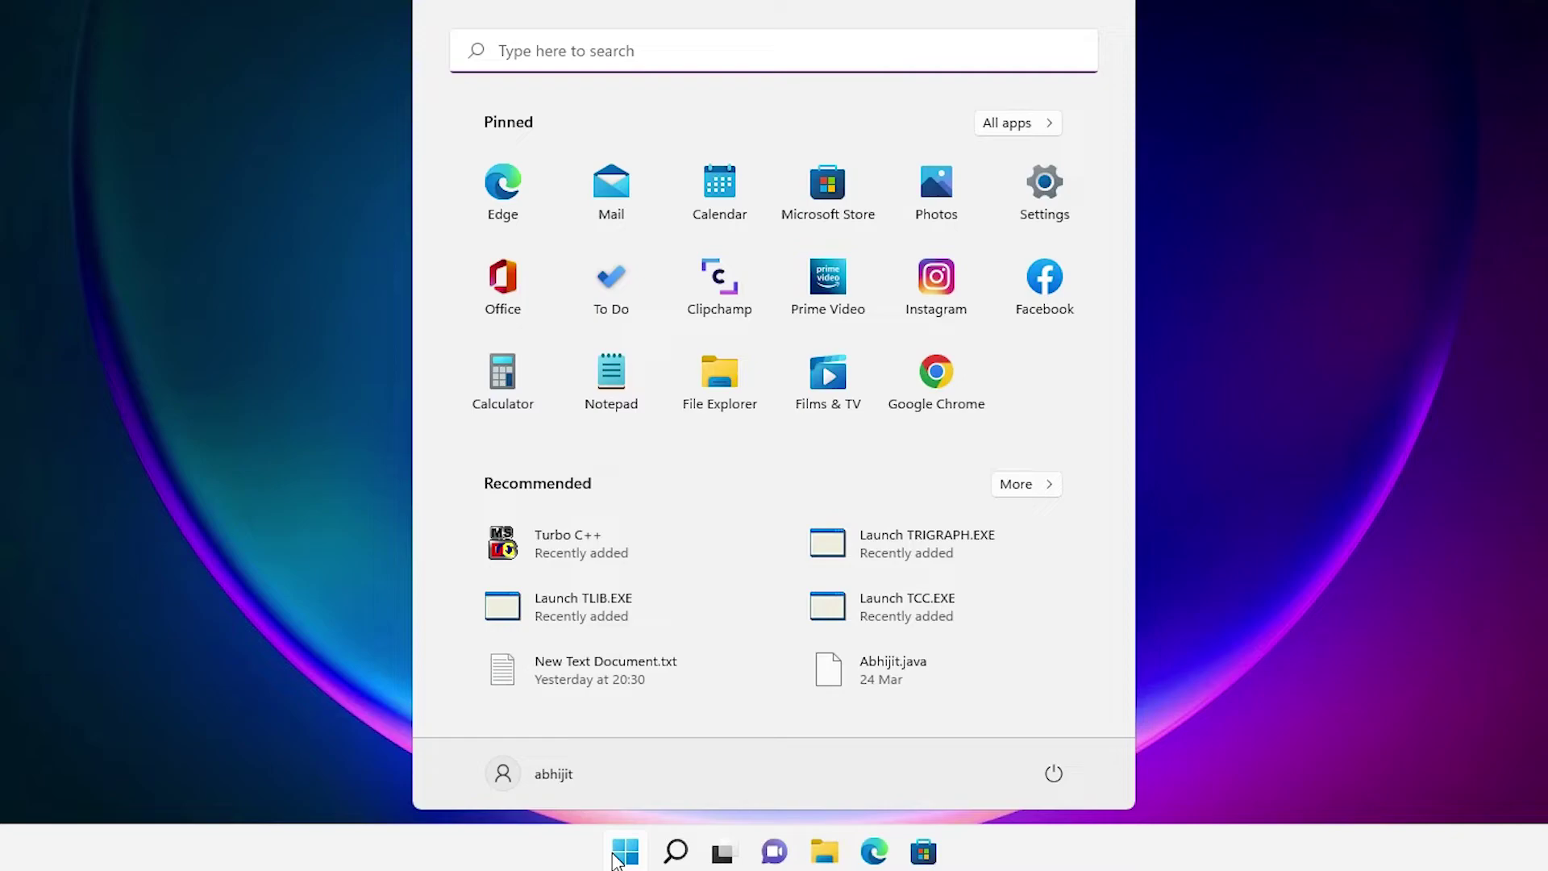
type("wi")
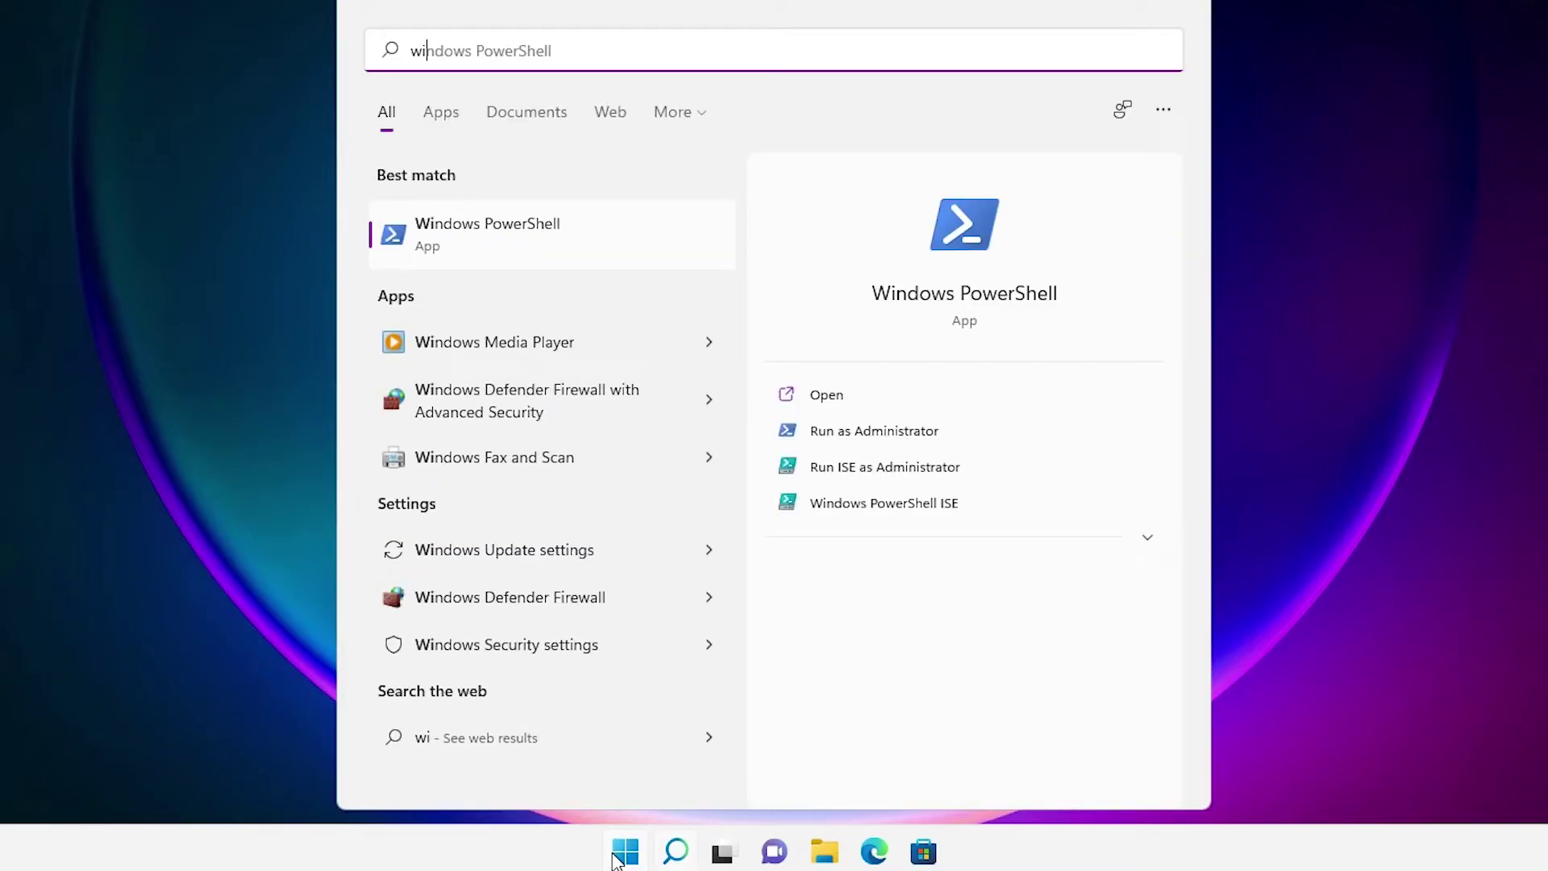
type("ndow")
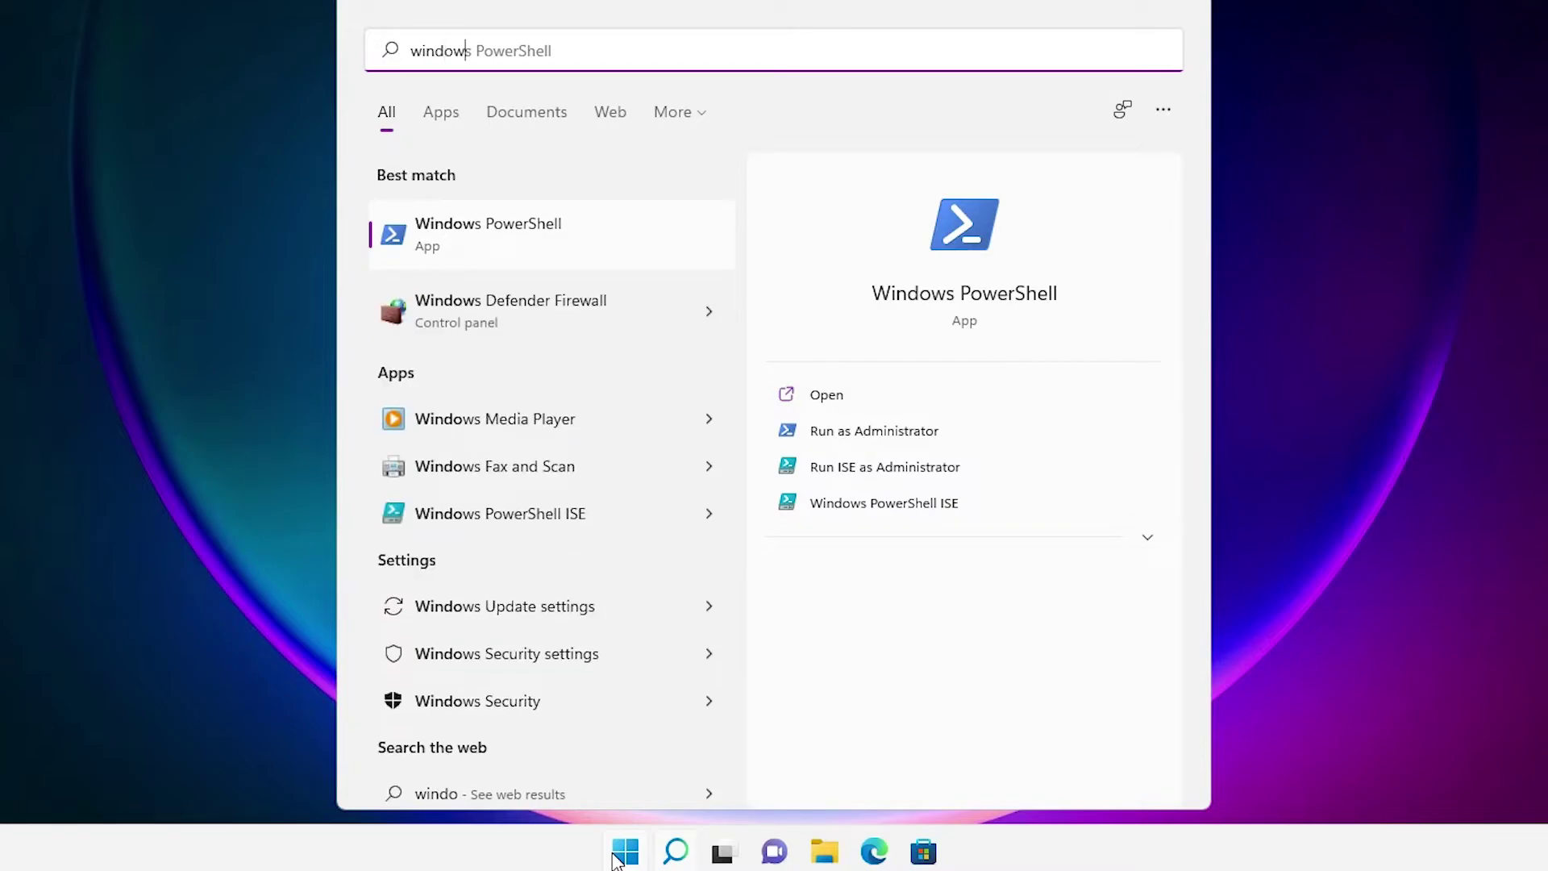
type("s ")
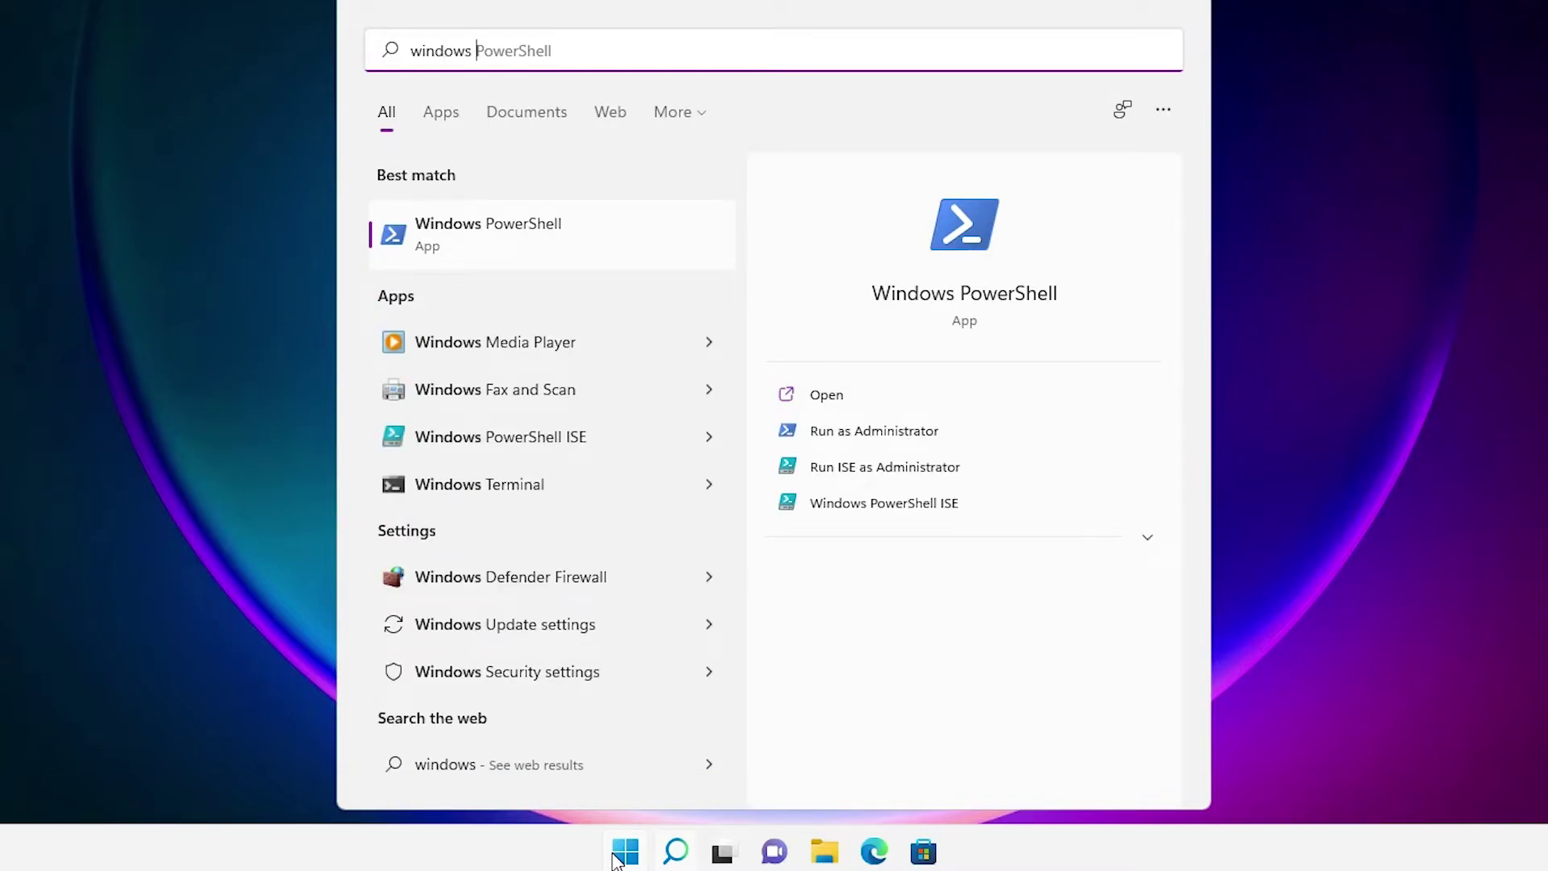
type("memm")
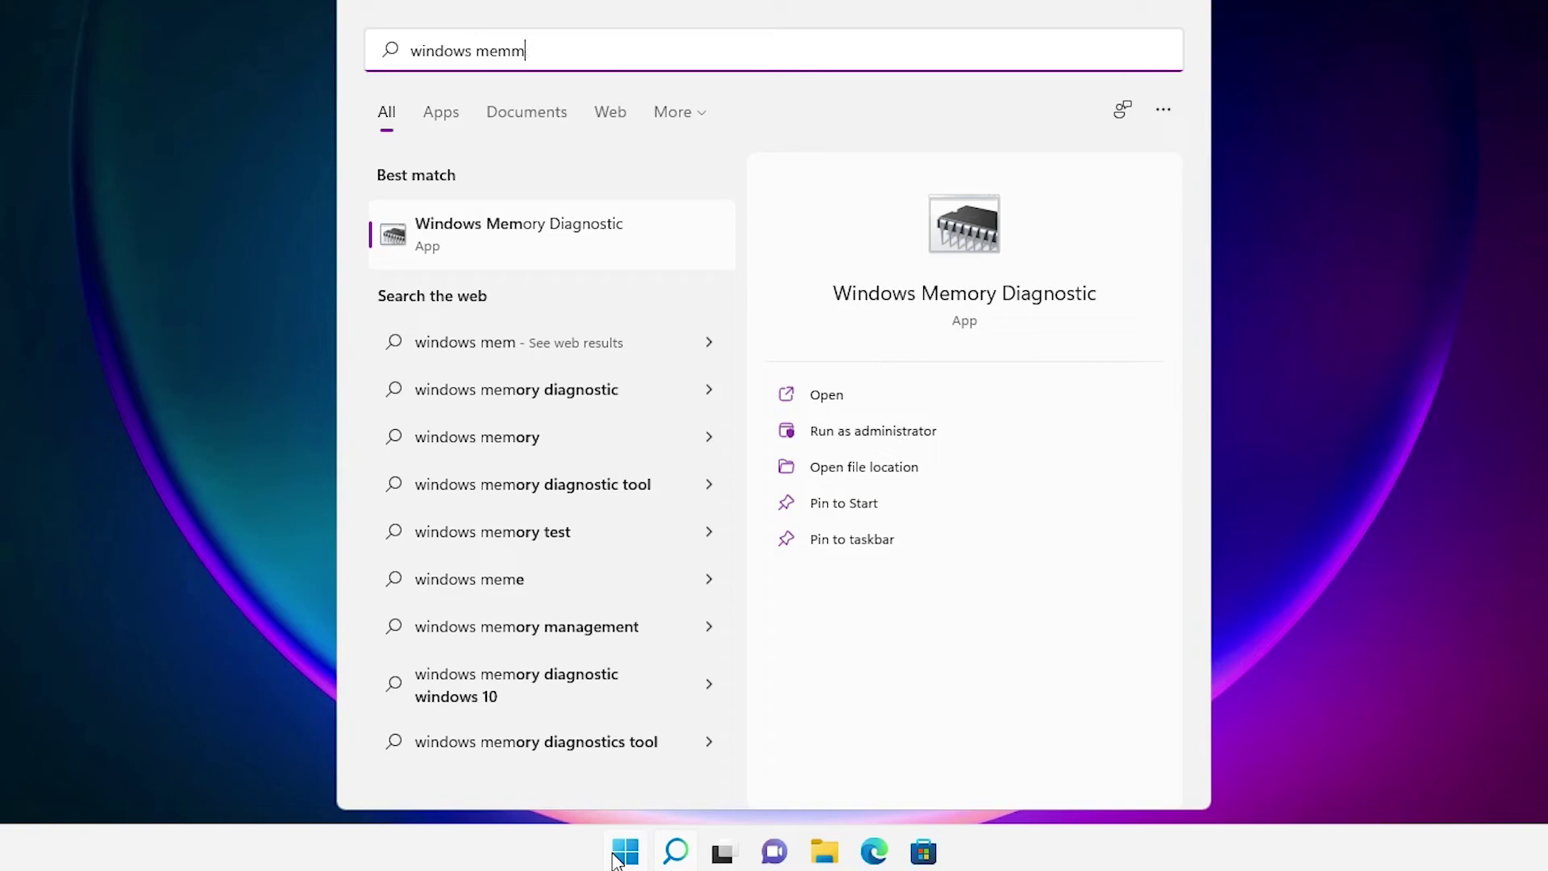
key("BackSpace")
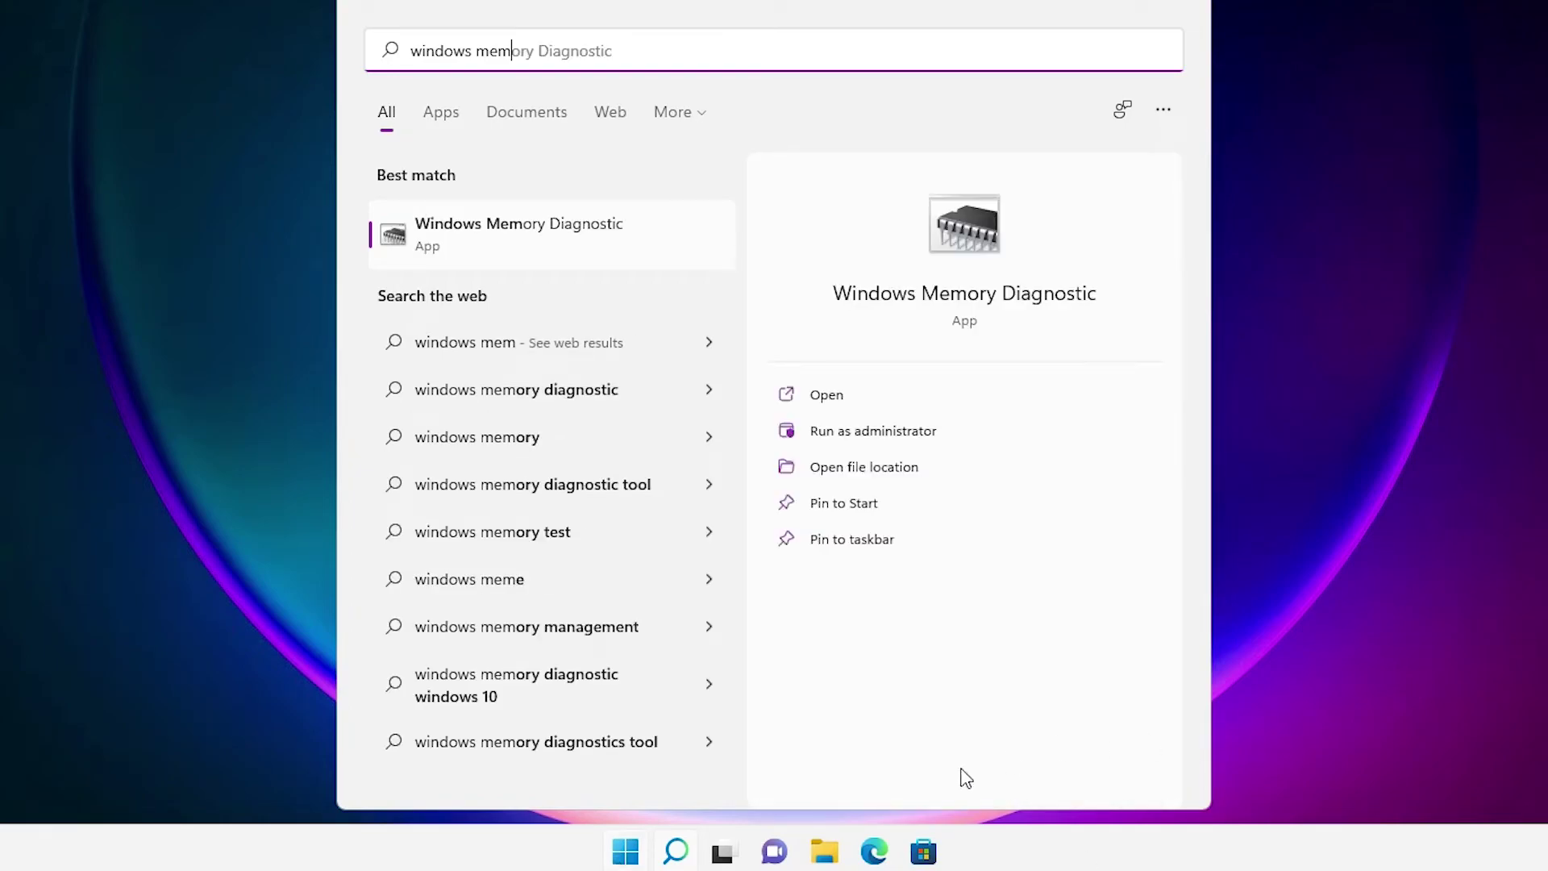
left_click(596, 240)
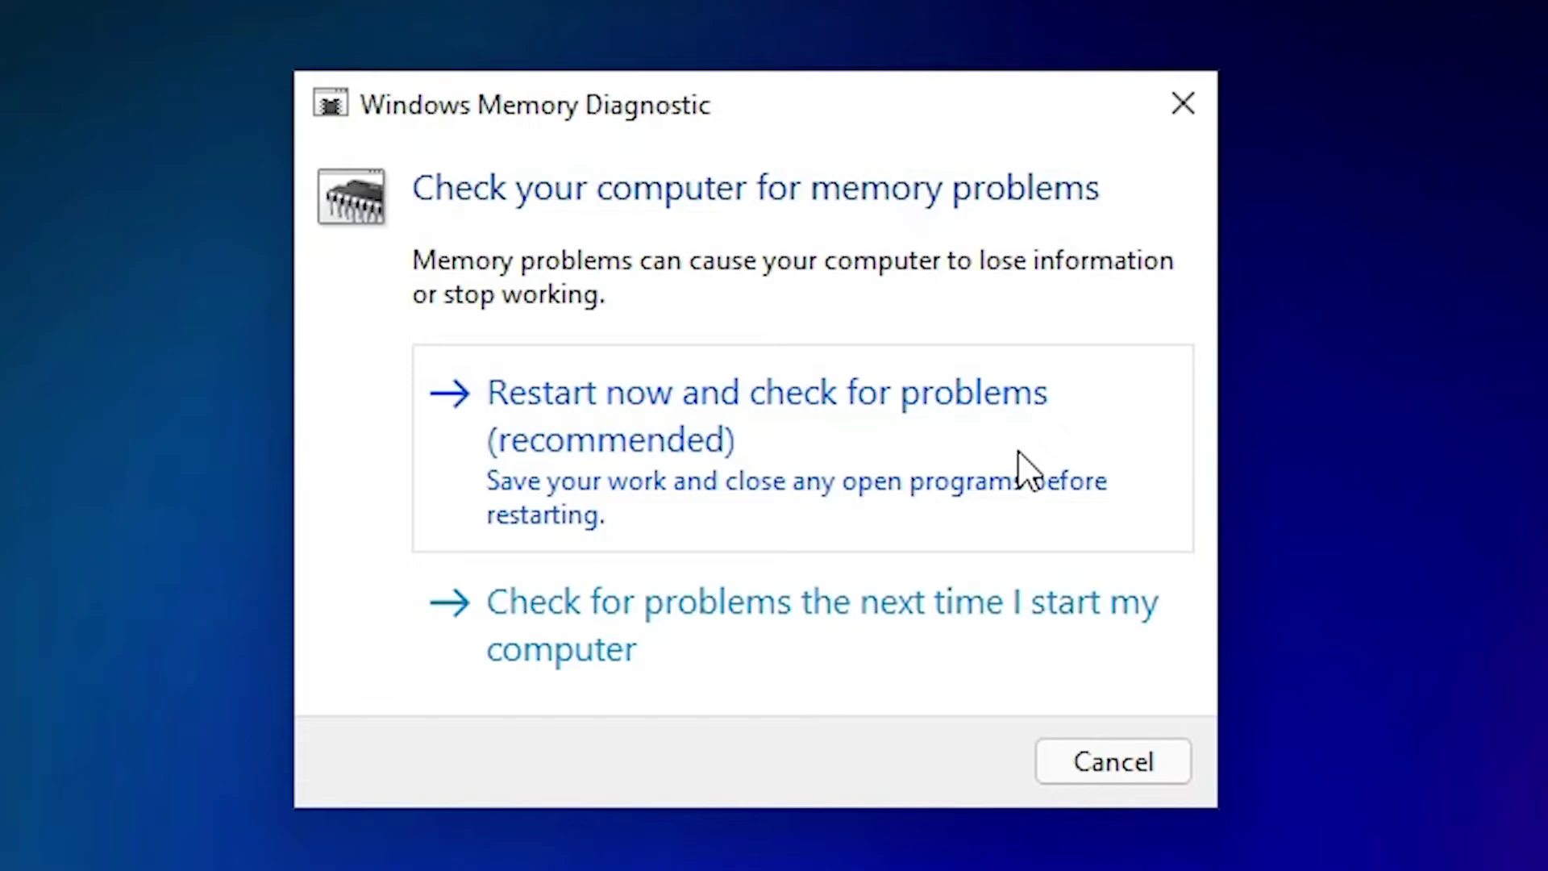
left_click(1108, 761)
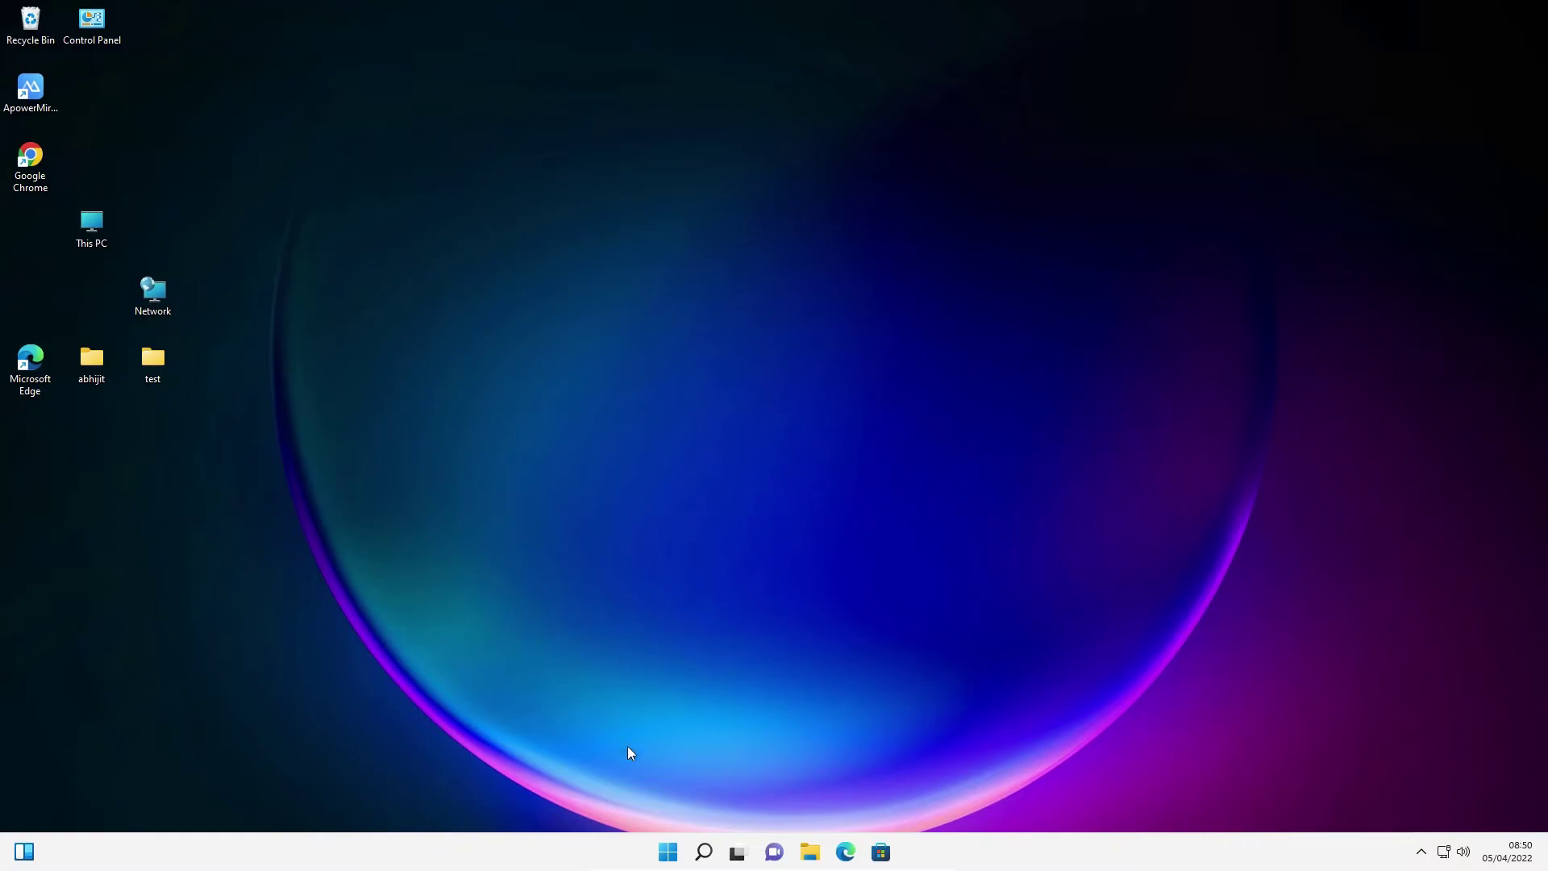
- Open Control Panel's Programs and Features and select Google Chrome 100.0.4896.75
left_click(666, 868)
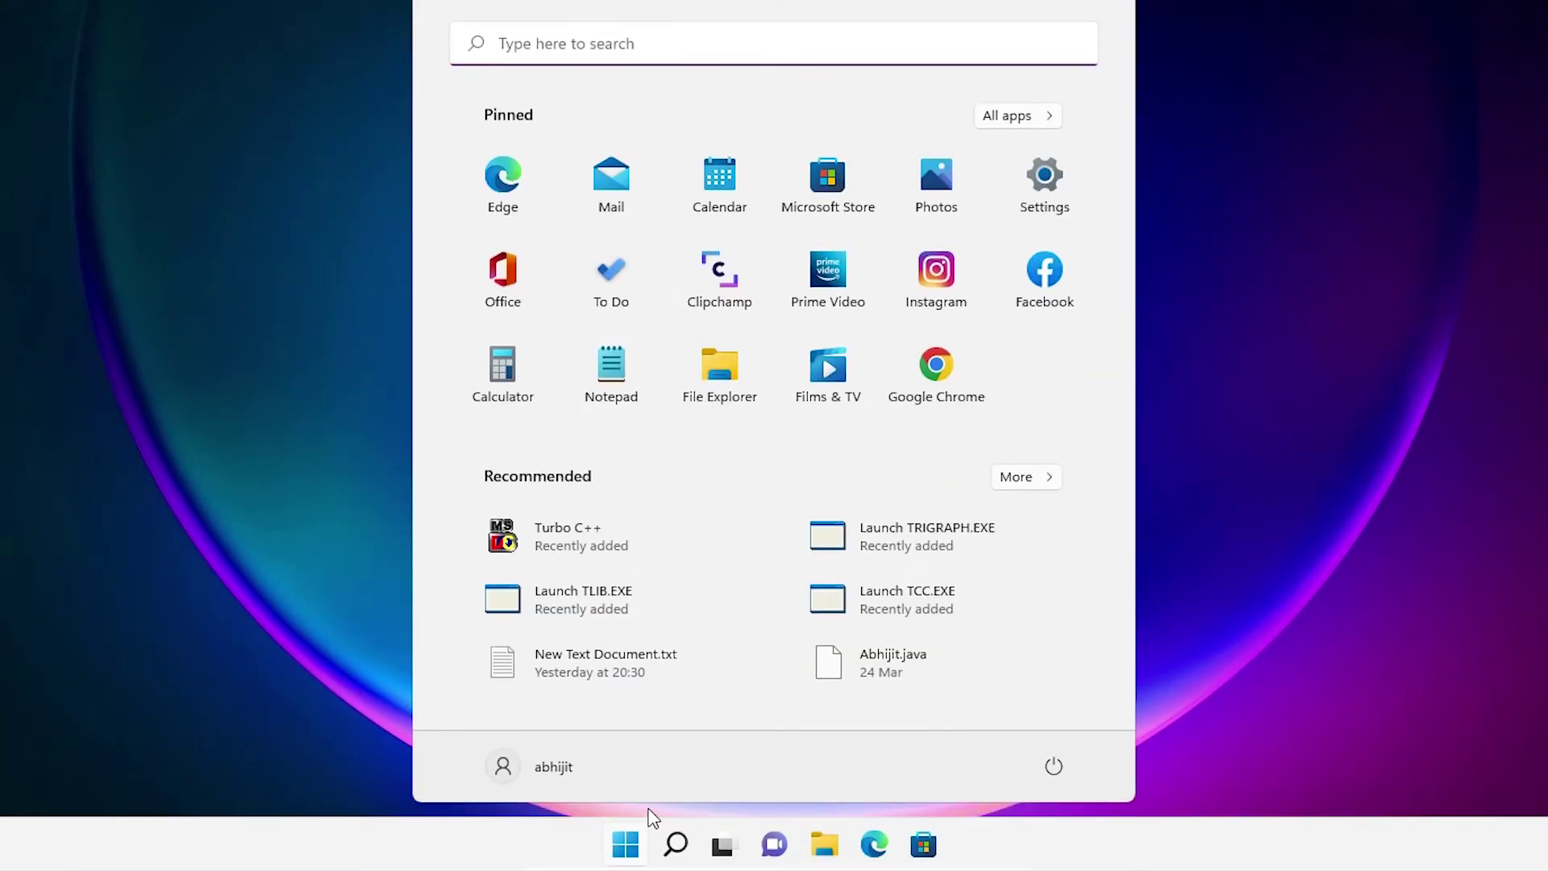
type("con")
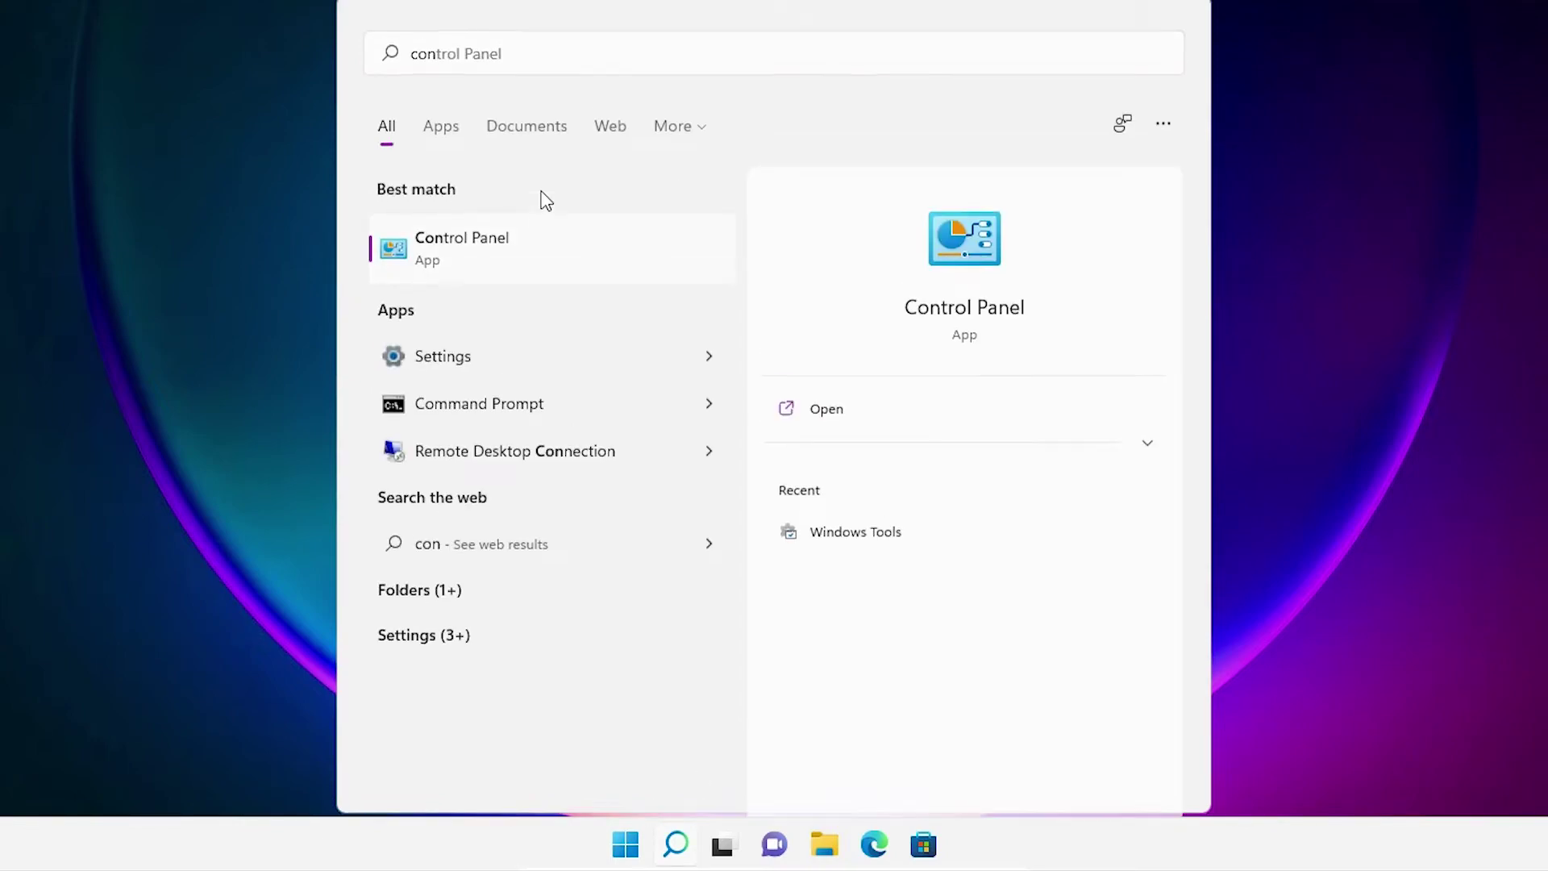
key("Return")
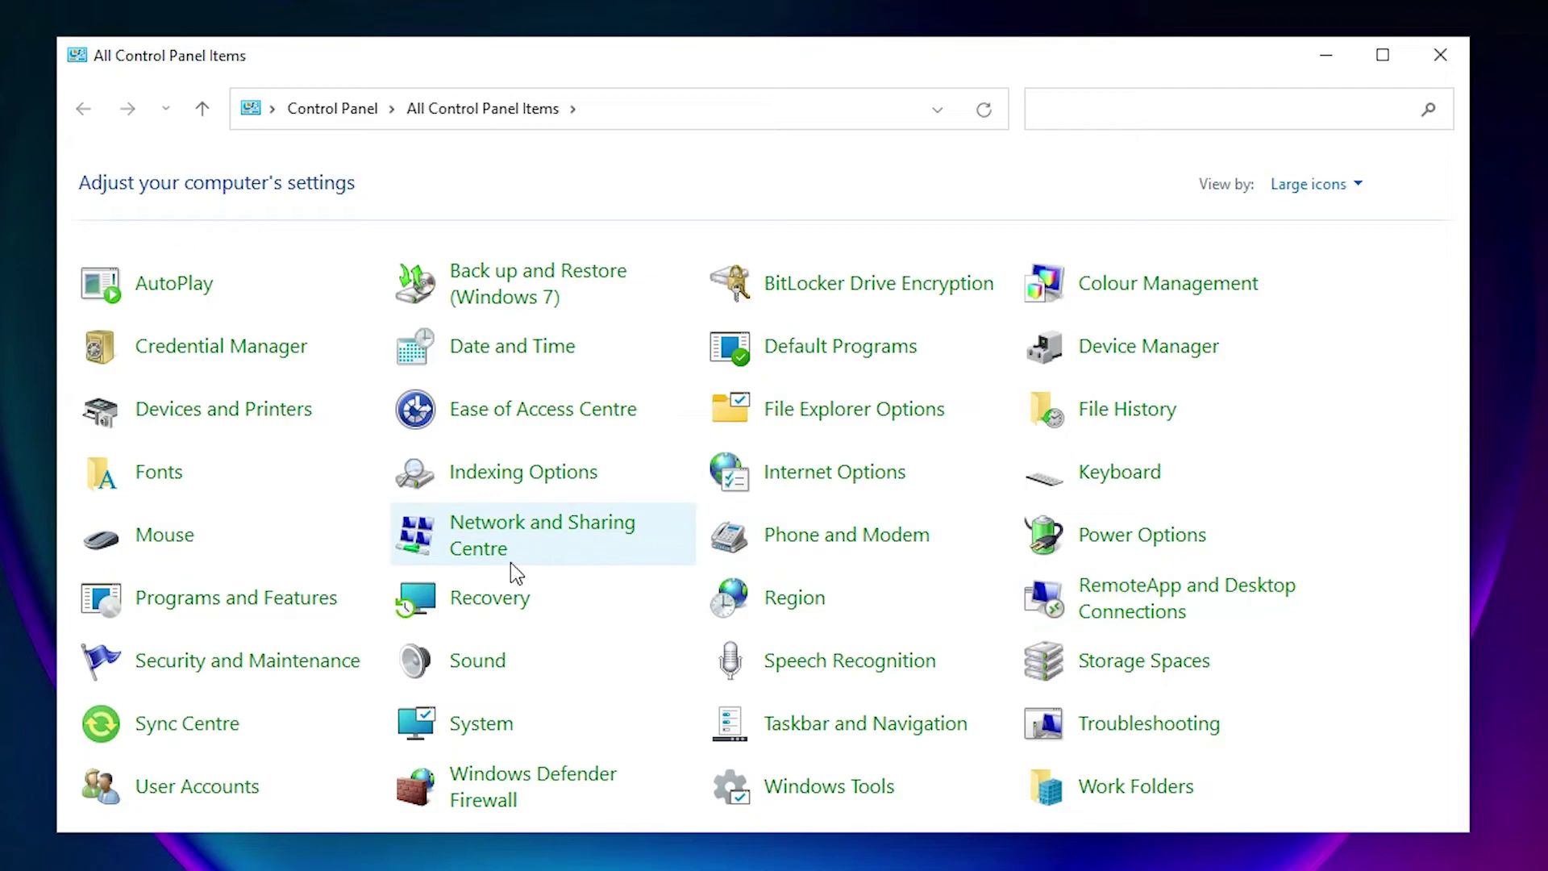
left_click(305, 610)
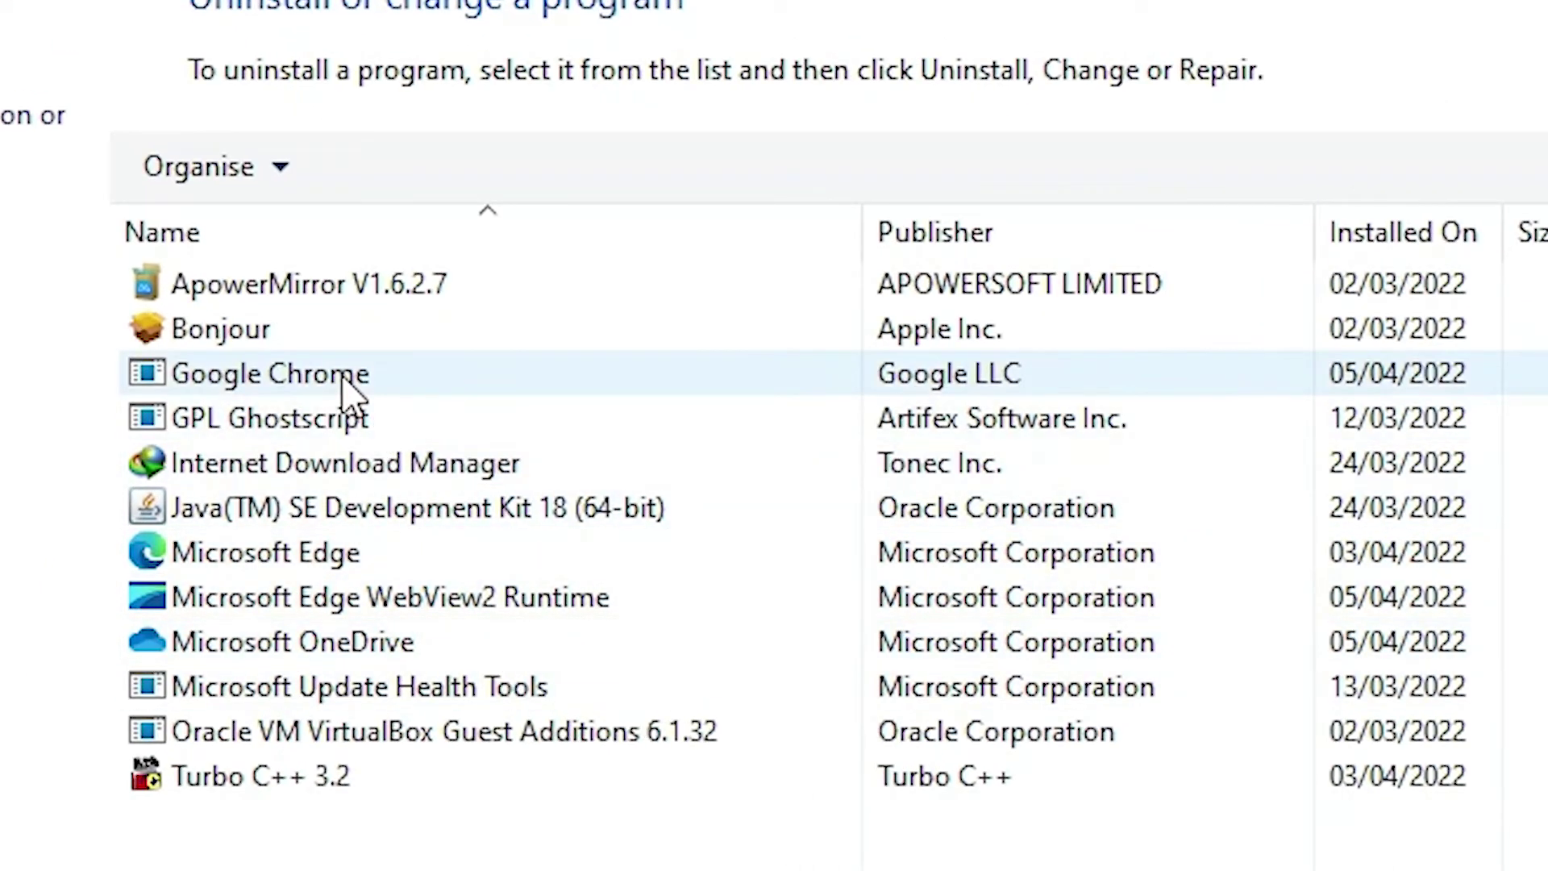
left_click(341, 374)
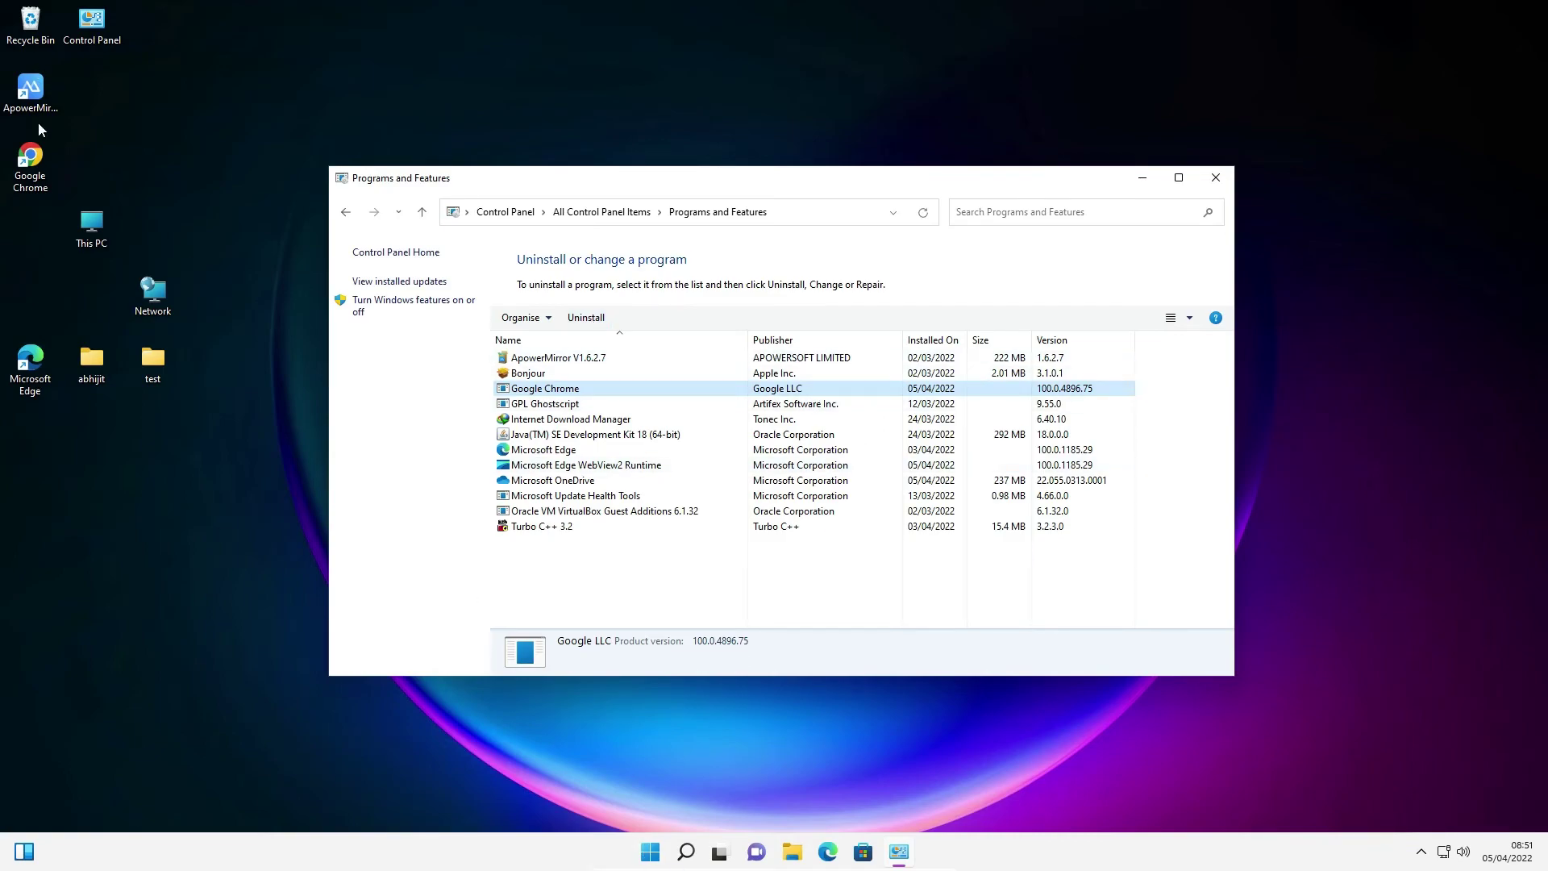
- Launch Chrome from the desktop icon and load google.com
double_click(39, 174)
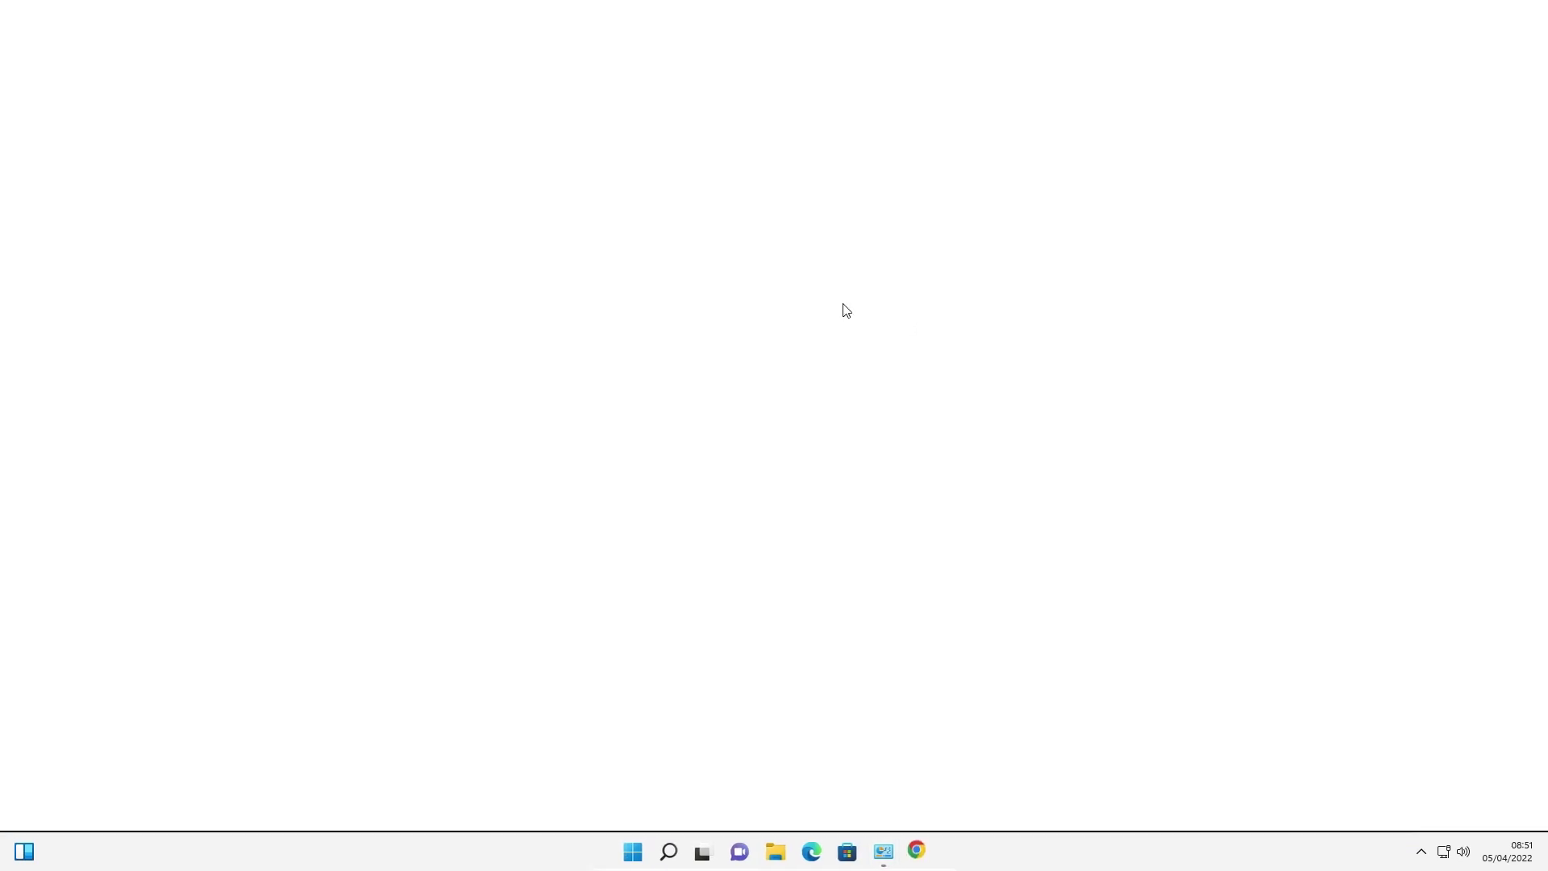
type("g")
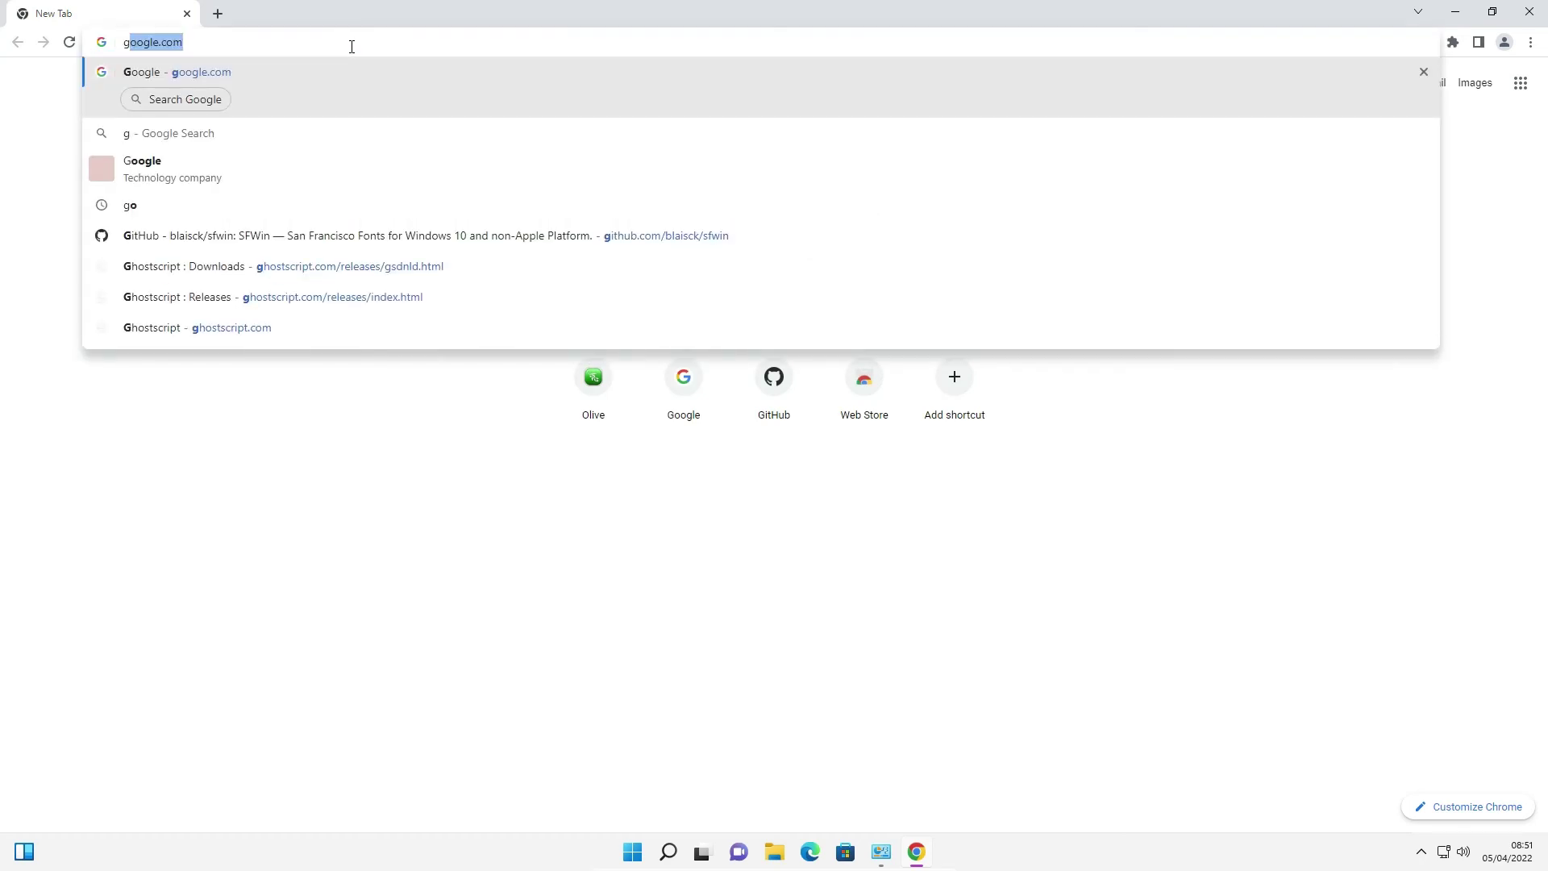
type("o")
key("Return")
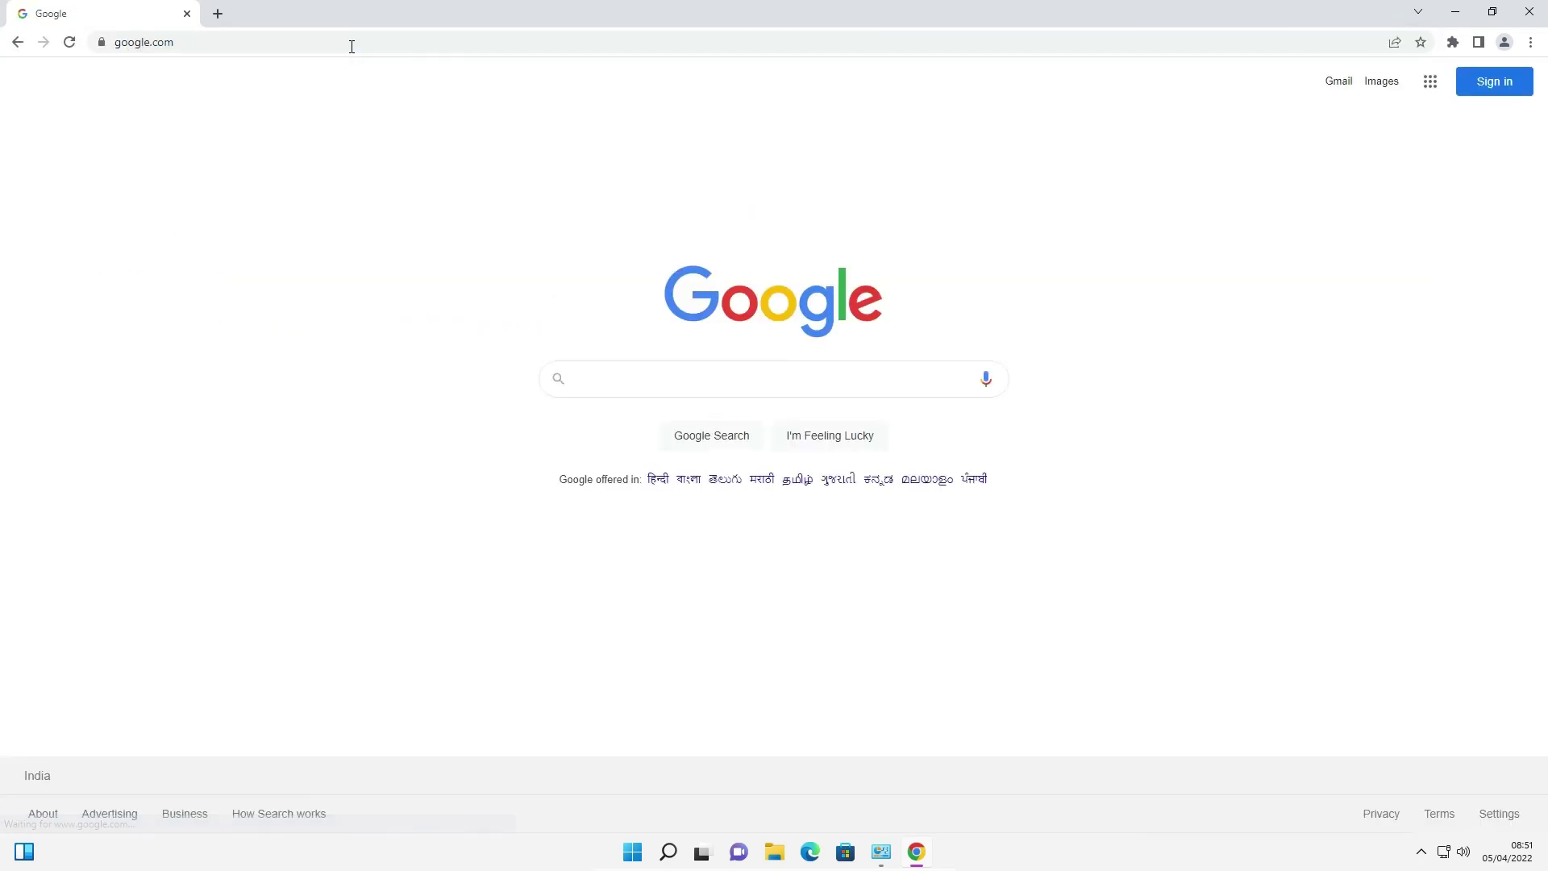